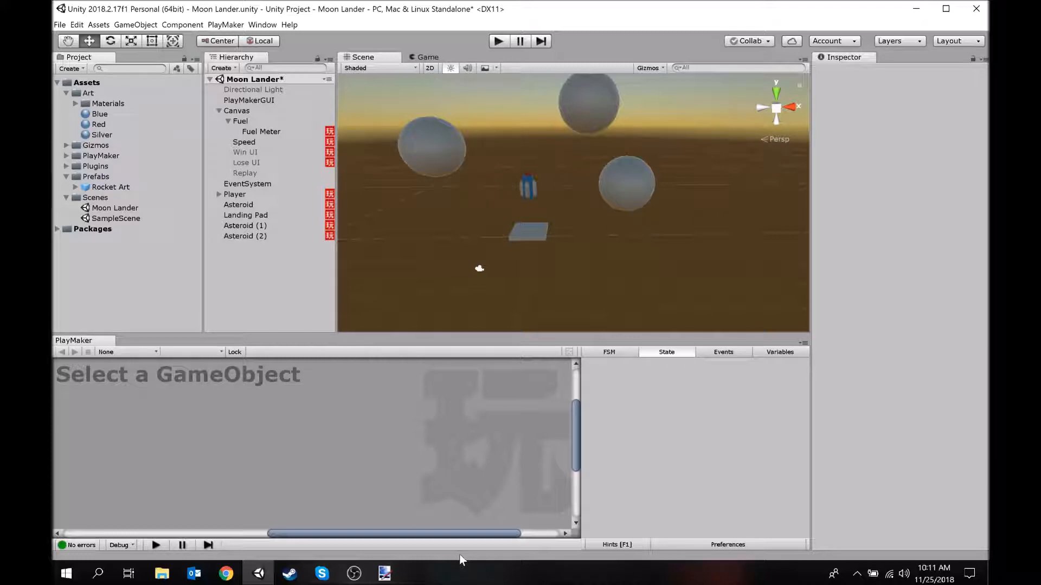
Switch to paint.net and resize the blank image to 800 pixels wide, keeping the aspect ratio.
left_click(385, 575)
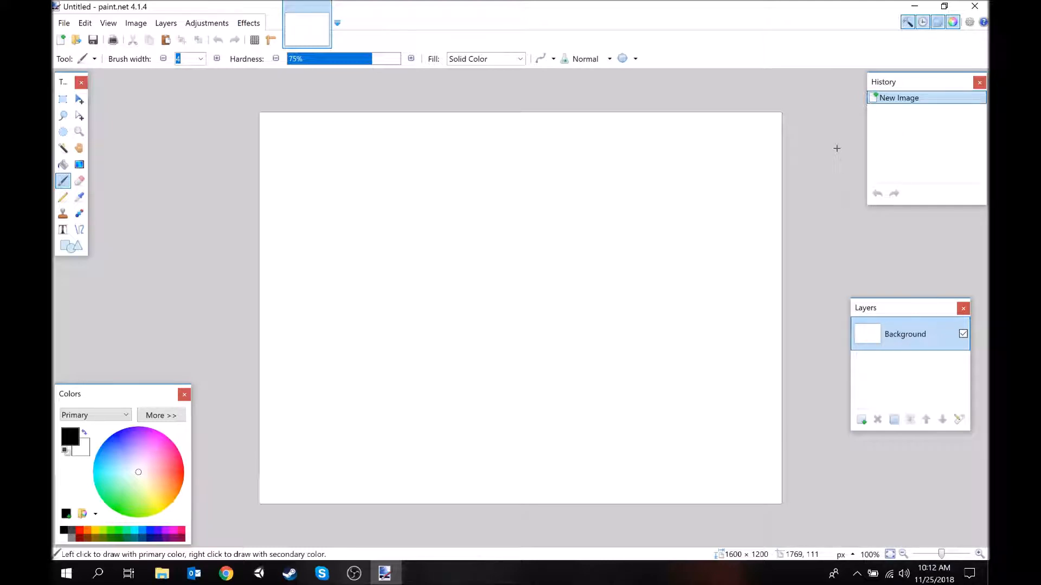
left_click(136, 23)
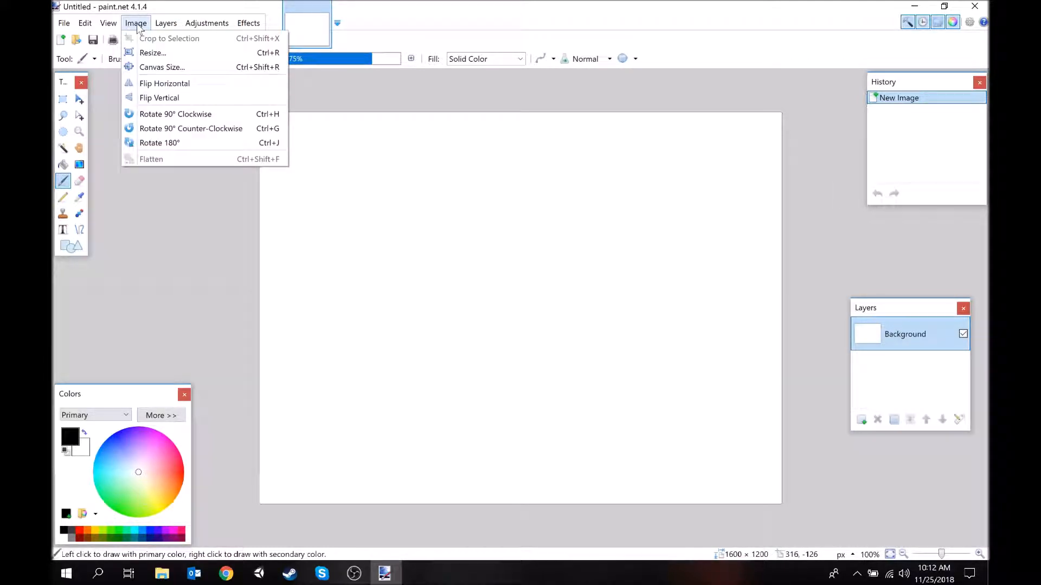
left_click(154, 53)
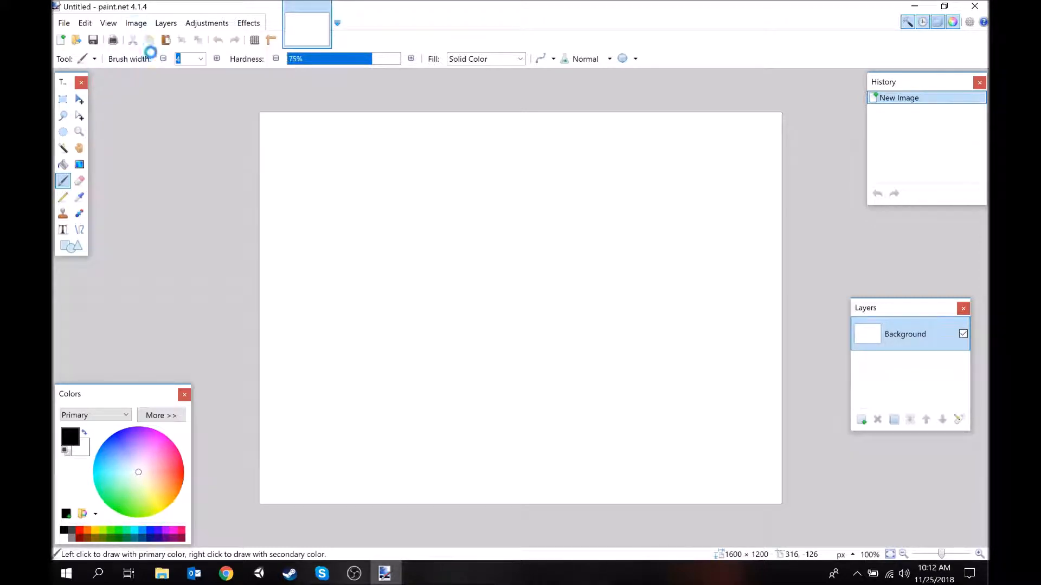
type("8")
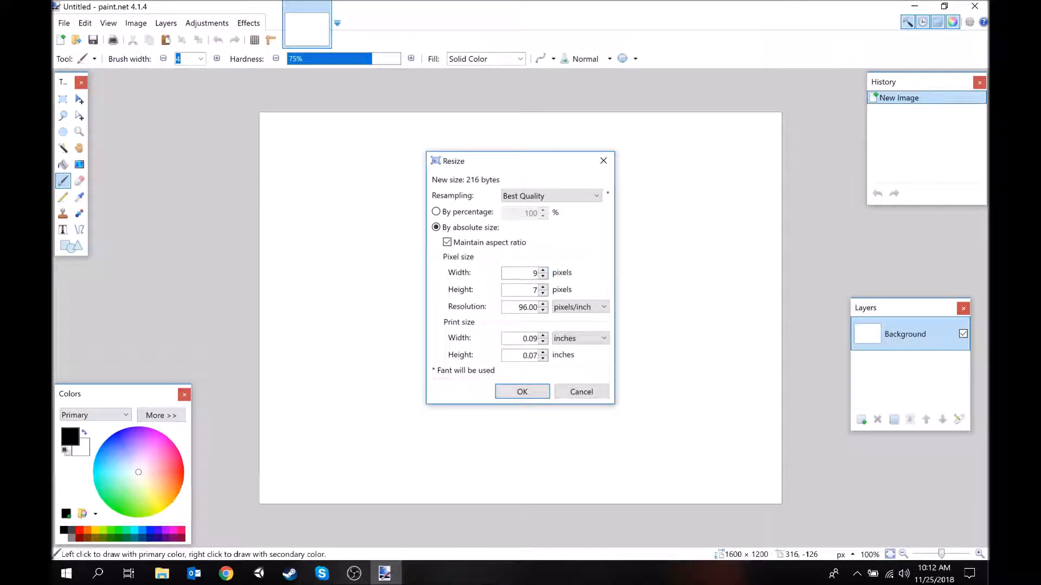
type("00")
left_click(528, 396)
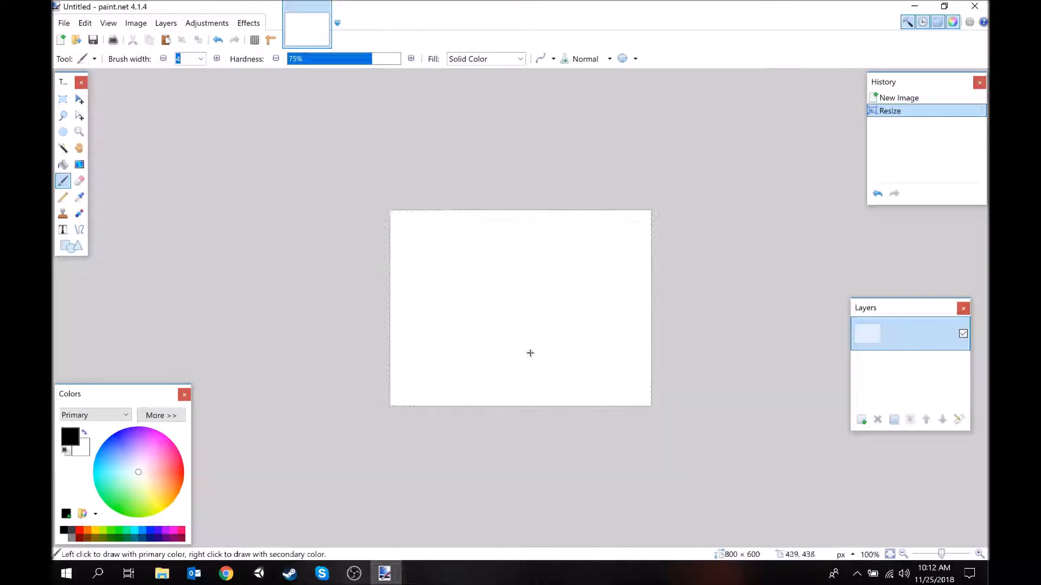
Add a new layer above the background and name it "Rocket Body".
left_click(862, 420)
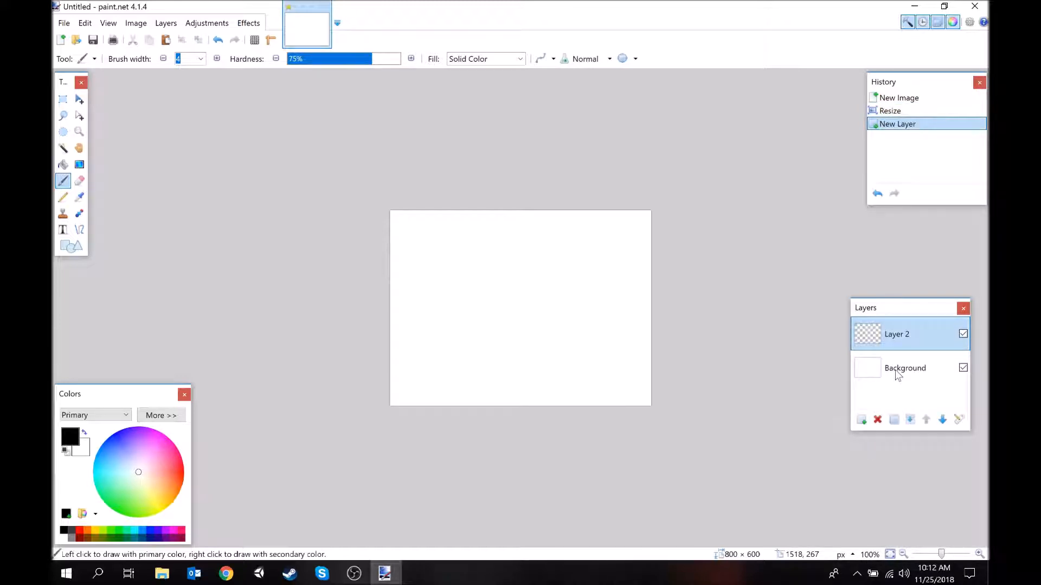
double_click(899, 334)
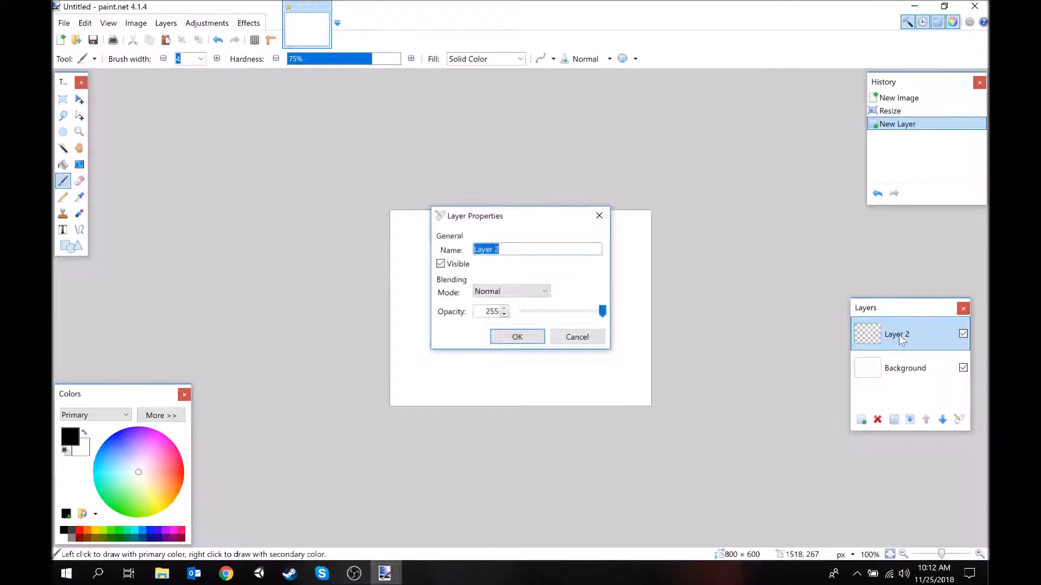
type("Rocket")
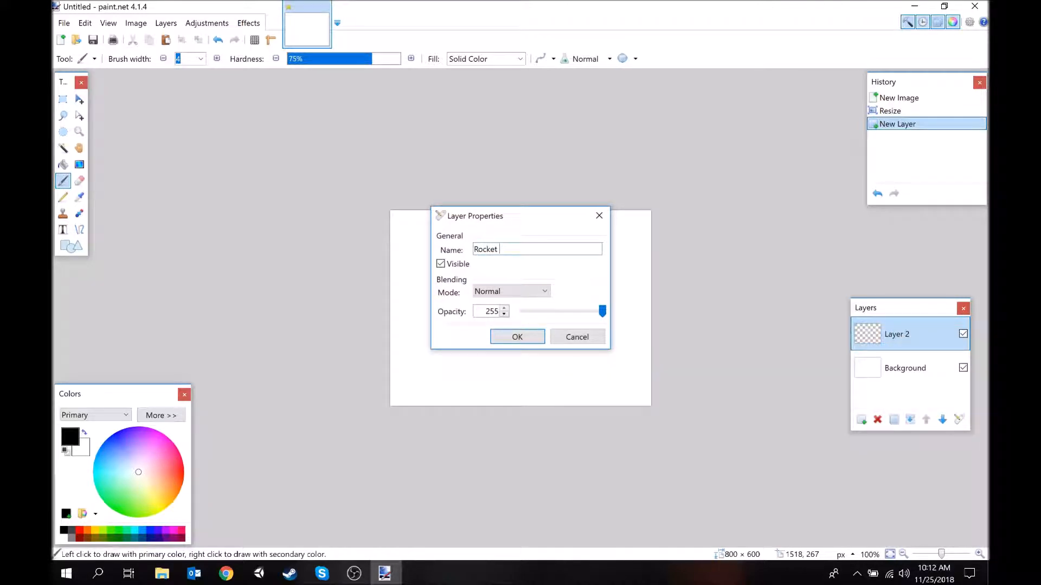
type(" Fueslage")
key("BackSpace")
key("BackSpace")
key("BackSpace")
key("BackSpace")
key("BackSpace")
key("BackSpace")
key("BackSpace")
key("BackSpace")
type("Body")
key("Return")
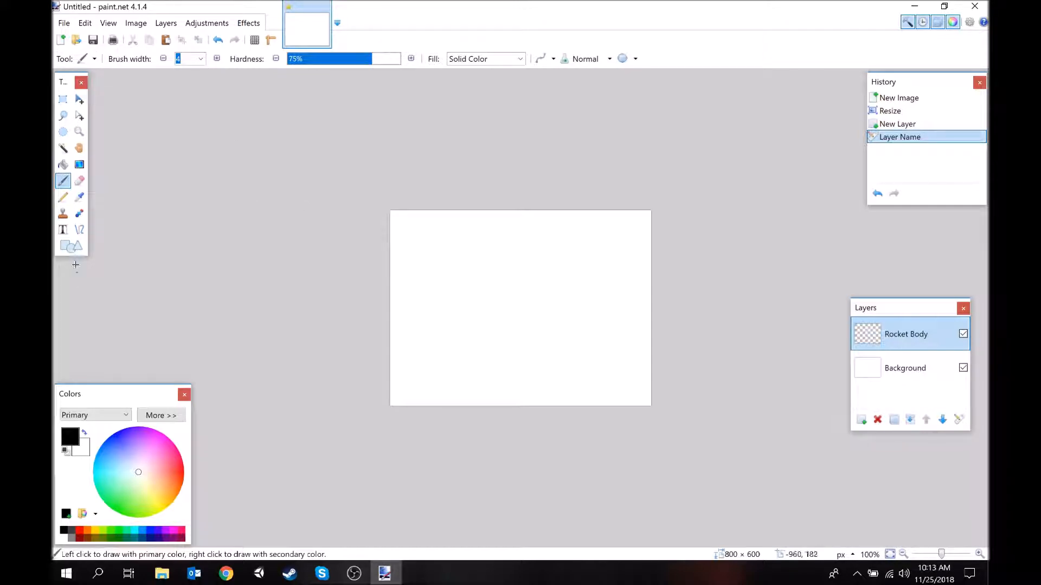
Draw an upright blue rectangle about 161 × 328 px near the canvas center and fill it with the same blue.
left_click(70, 249)
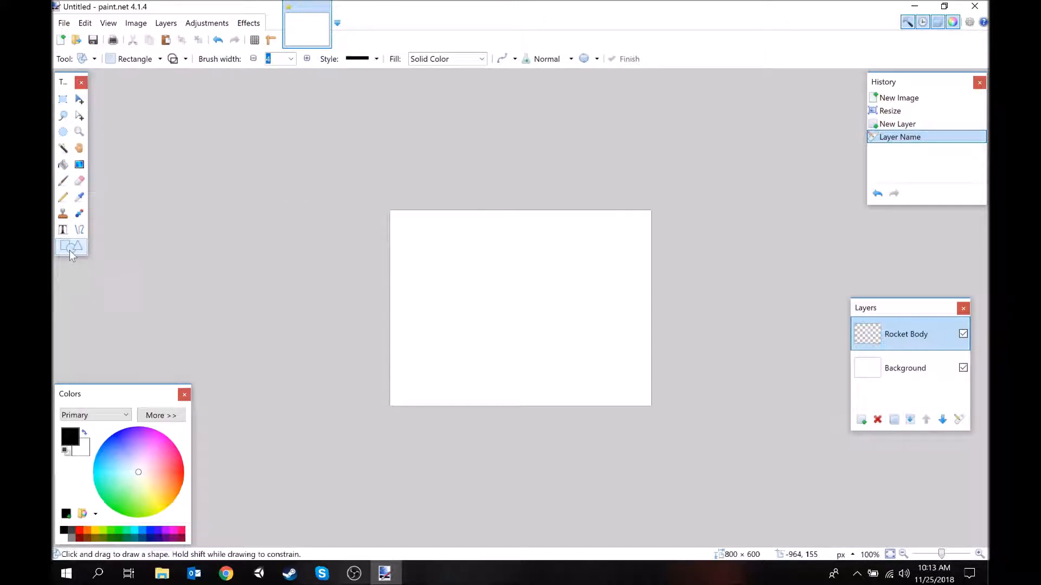
left_click(159, 59)
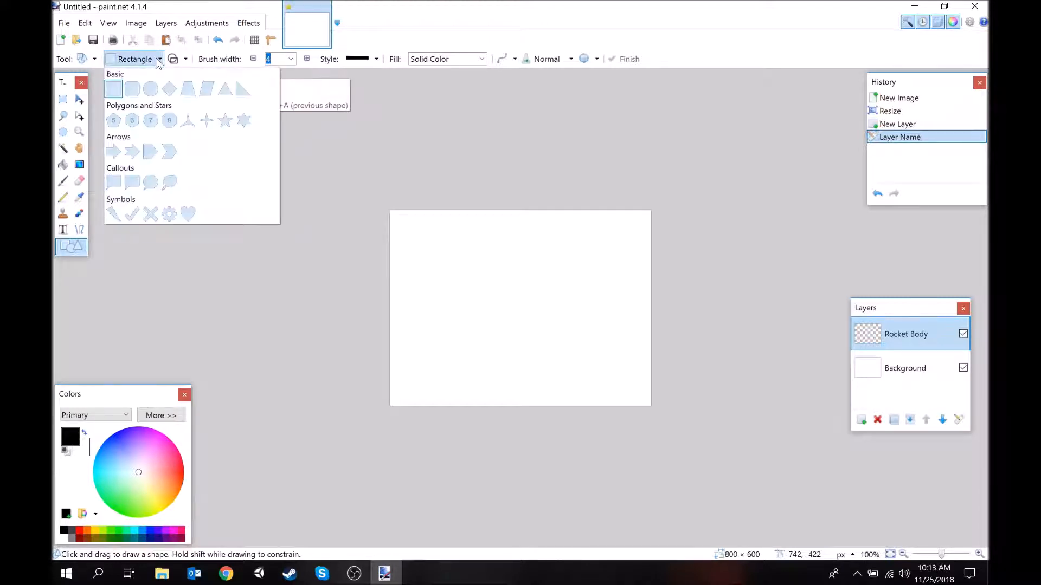
left_click(121, 99)
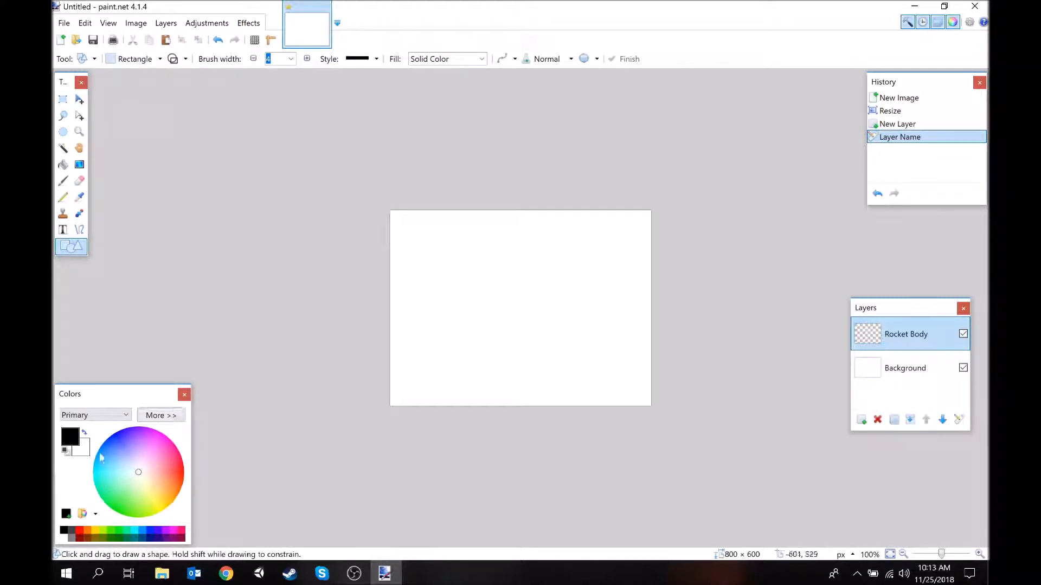
left_click_drag(116, 450, 108, 444)
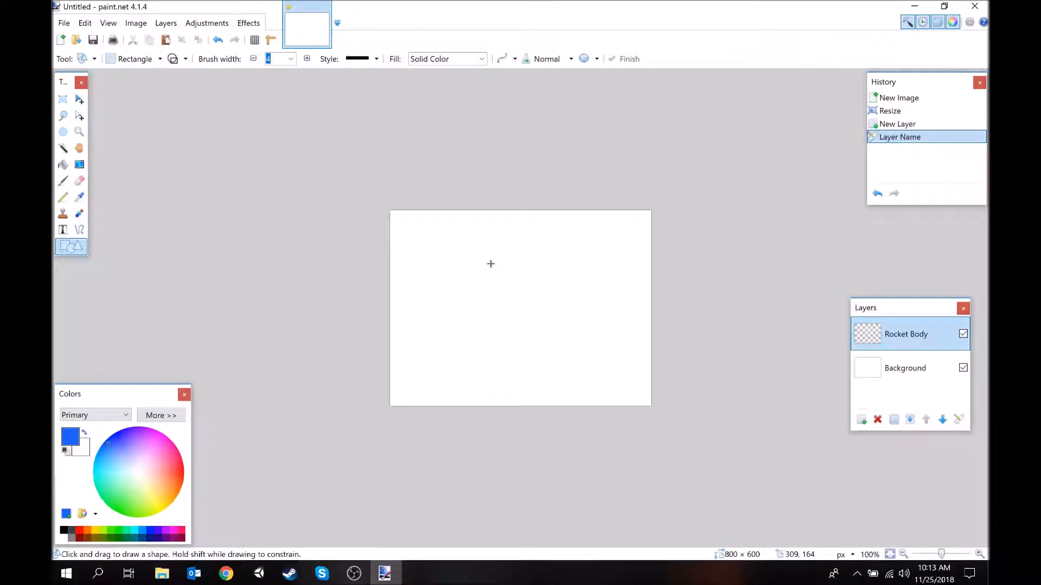
mouse_move(492, 262)
left_mouse_down()
mouse_move(512, 316)
mouse_move(551, 358)
mouse_move(544, 369)
left_mouse_up()
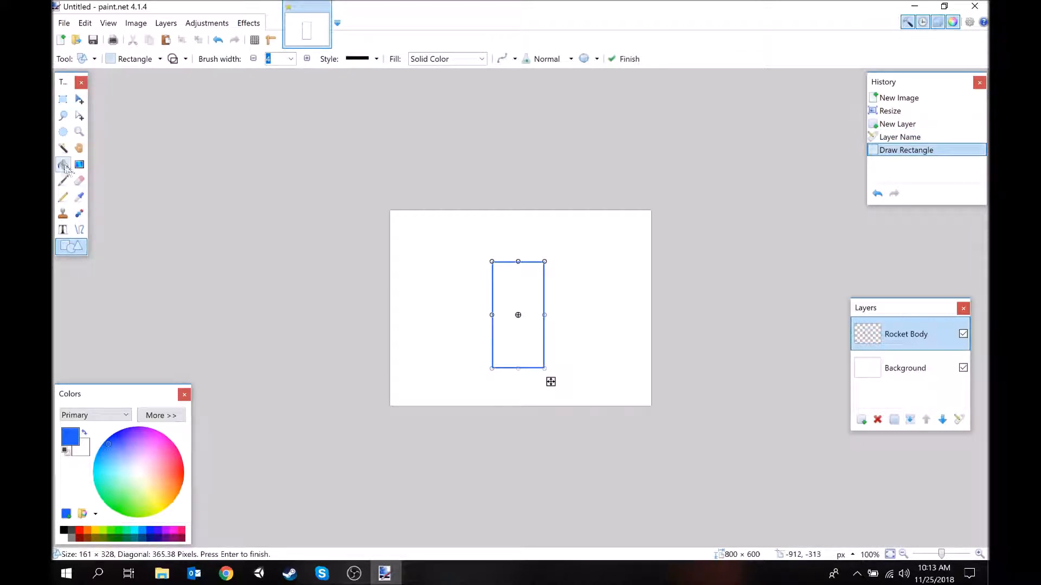
left_click(64, 165)
left_click(503, 292)
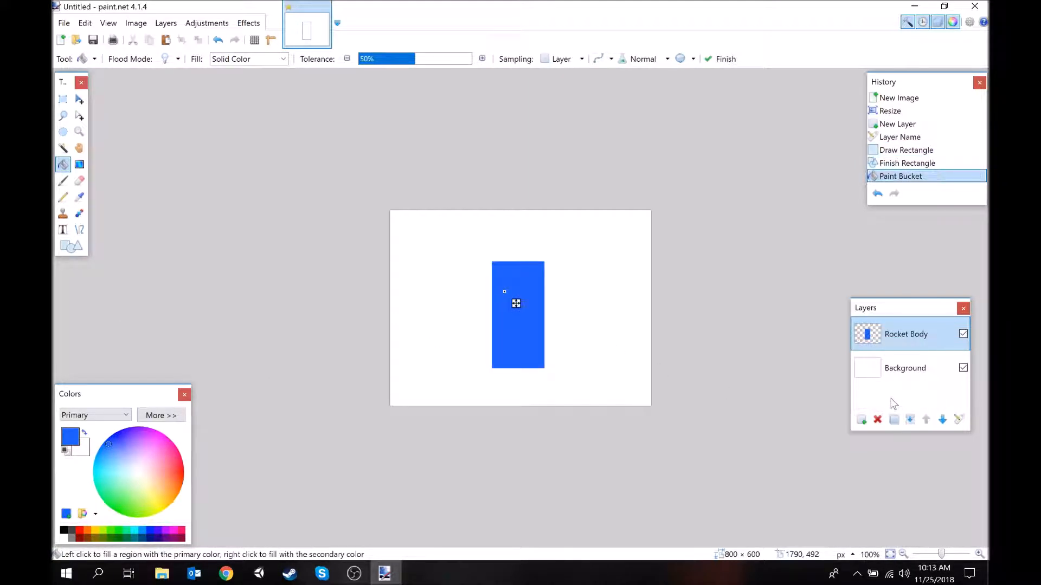
Add another new layer above Rocket Body and name it "Cone".
left_click(862, 419)
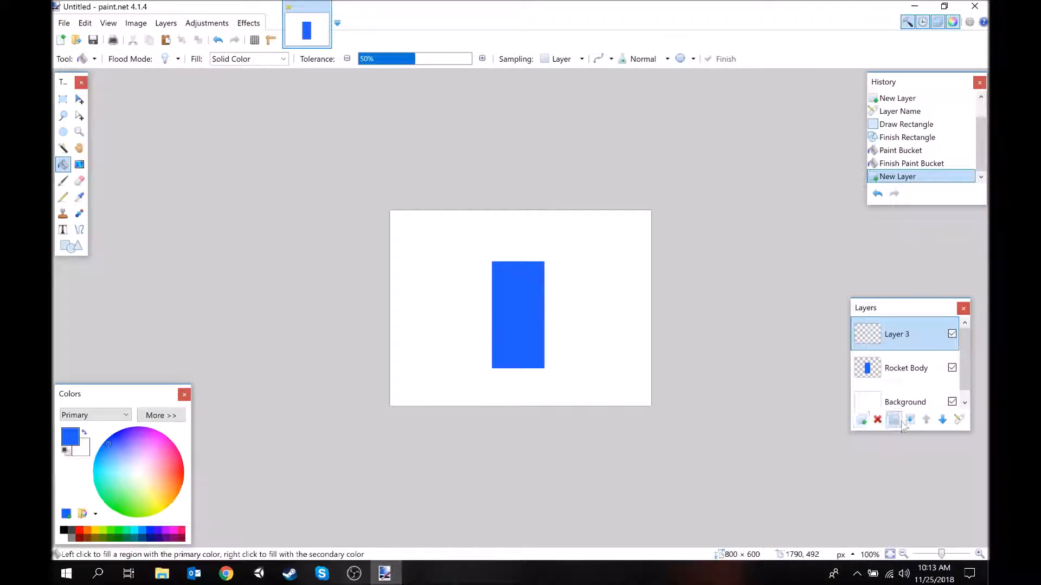
double_click(900, 334)
key("BackSpace")
type("Cone")
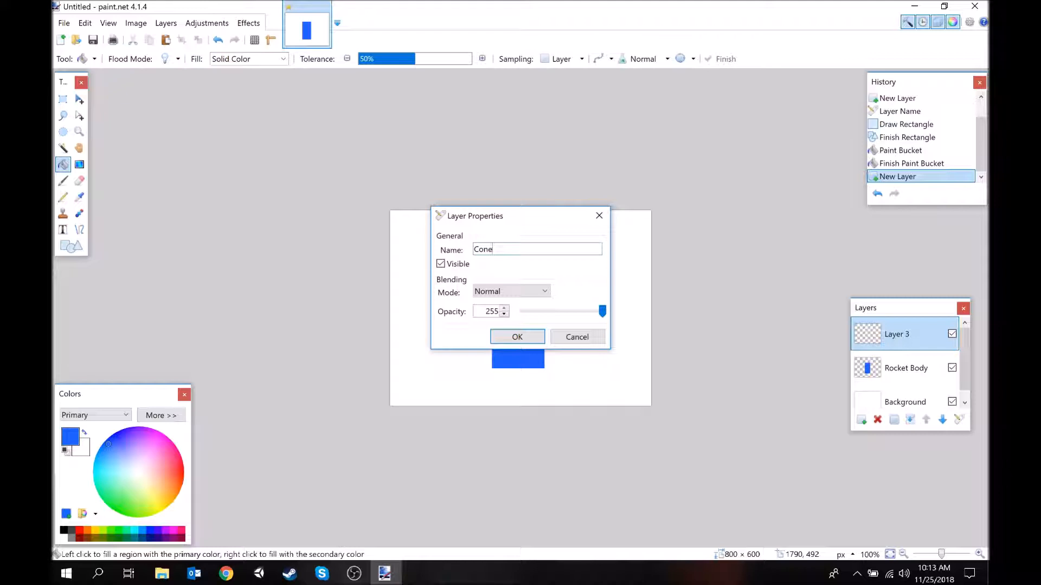
key("Return")
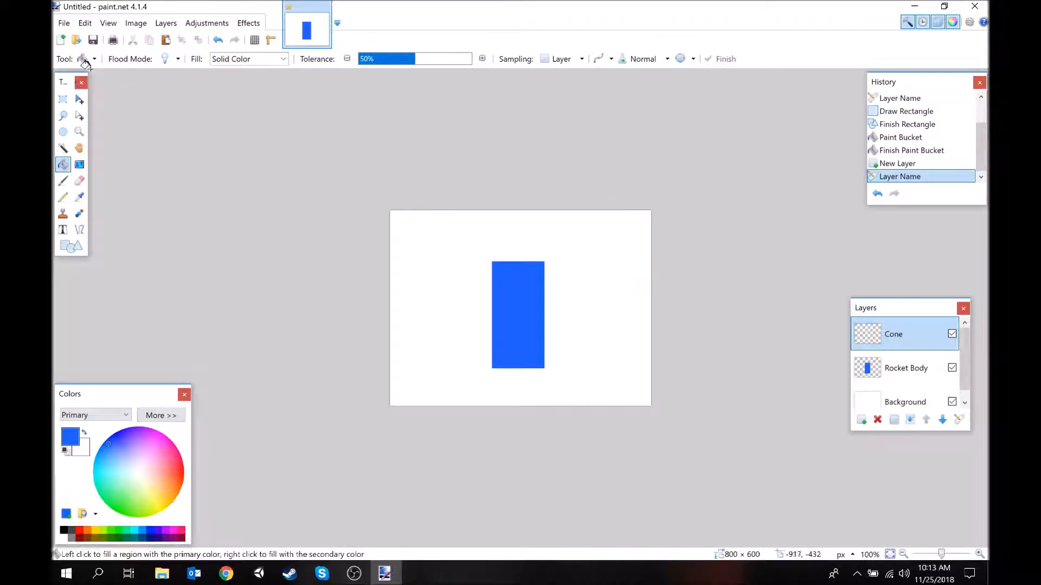
Draw a triangle outline about 96 × 97 px on the Cone layer and move it above the blue rectangle.
left_click(67, 248)
left_click(139, 61)
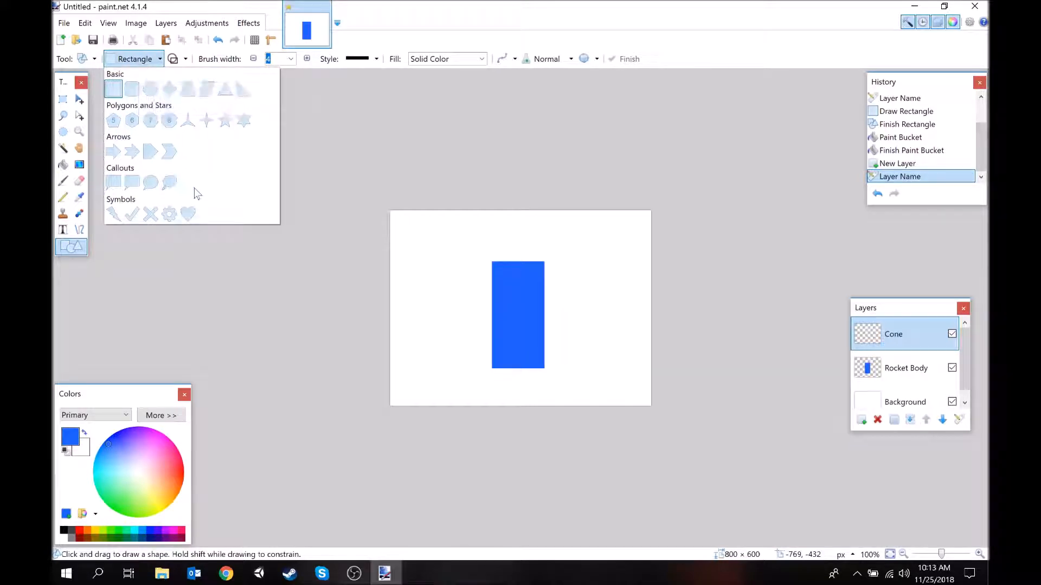
left_click(233, 90)
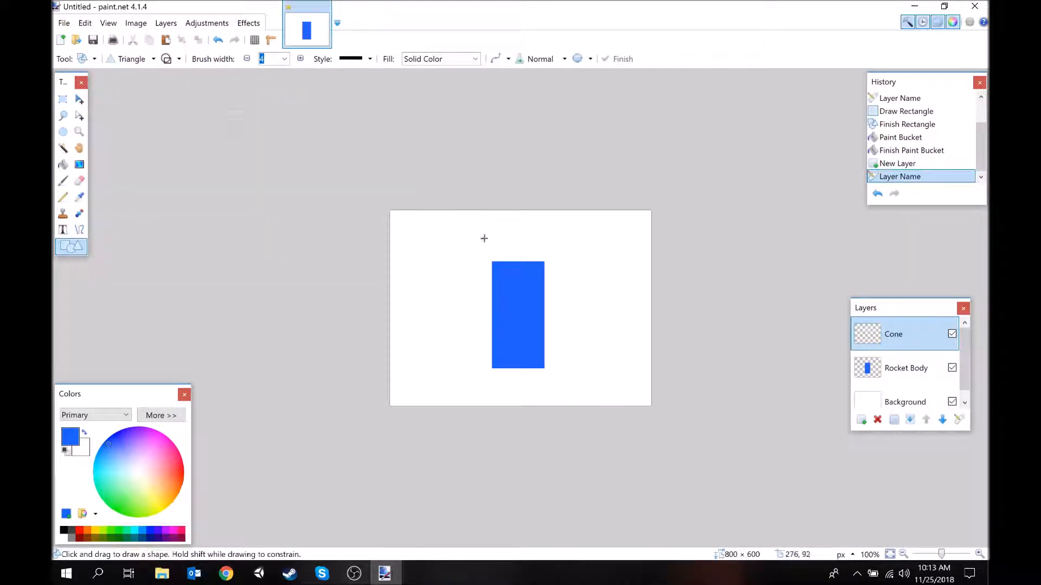
left_click_drag(519, 231, 488, 260)
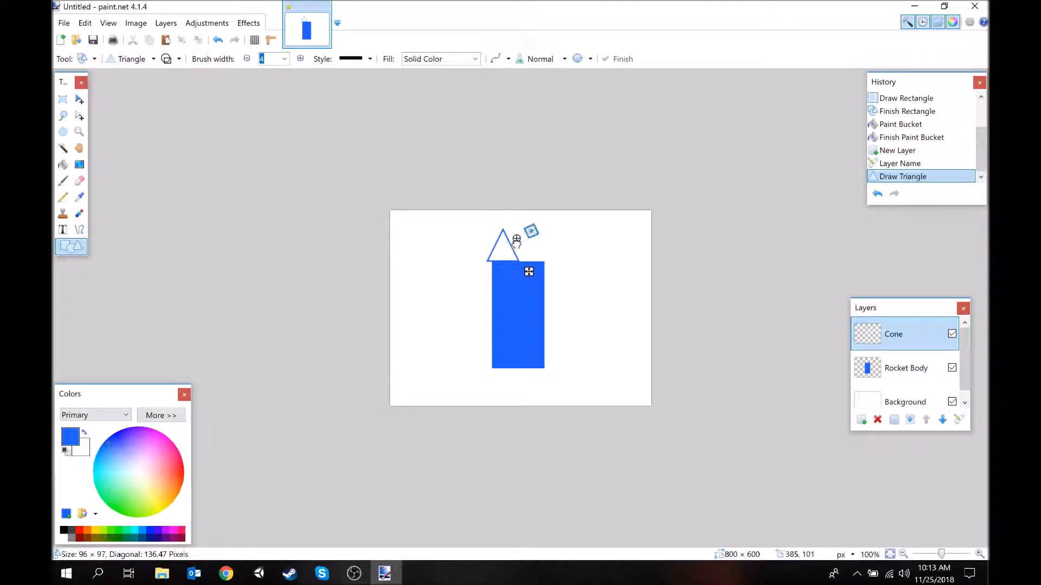
left_click_drag(498, 238, 511, 232)
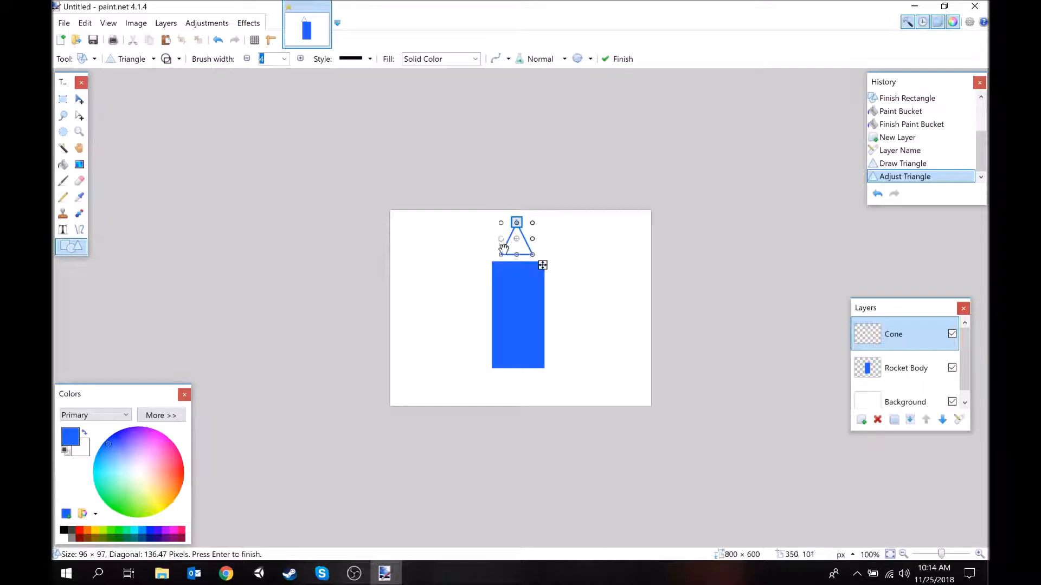
left_click_drag(495, 259, 482, 263)
left_click(903, 169)
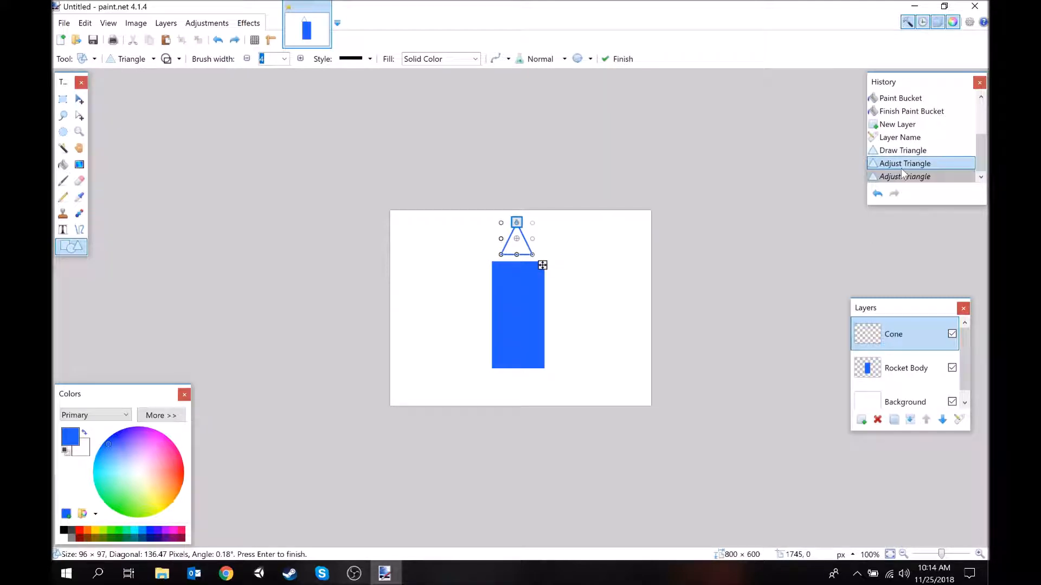
left_click(877, 193)
left_click(904, 164)
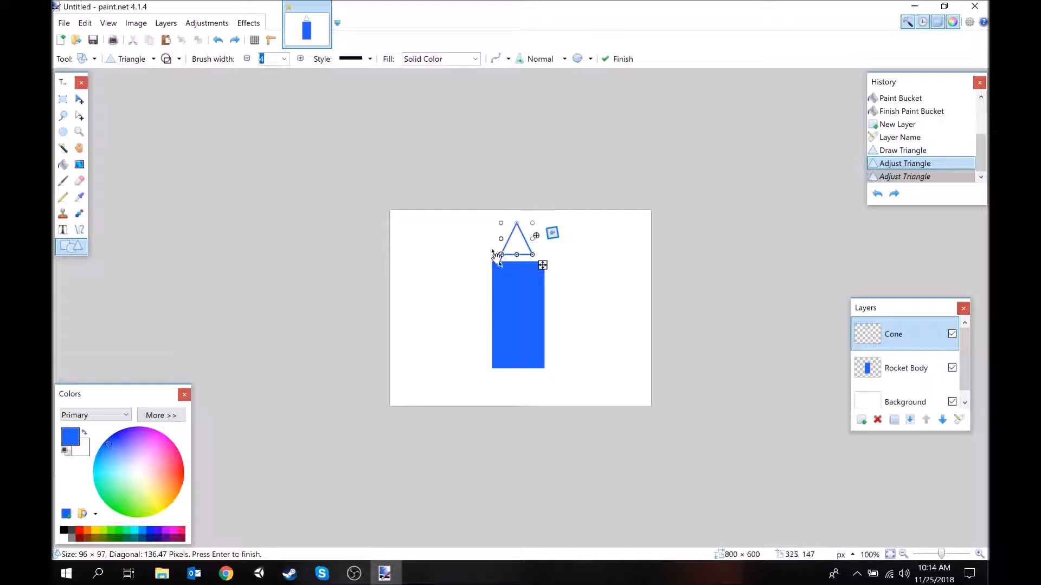
key("ctrl+y")
key("ctrl+z")
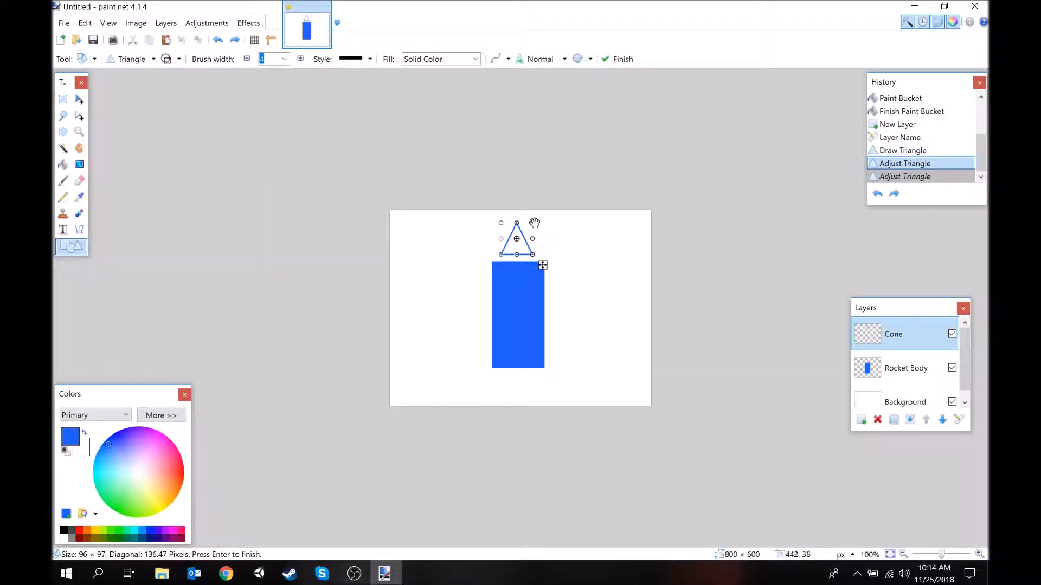
Enlarge the triangle to about 177 × 146 px and seat it centered on the blue rectangle's upper edge.
key("ctrl+y")
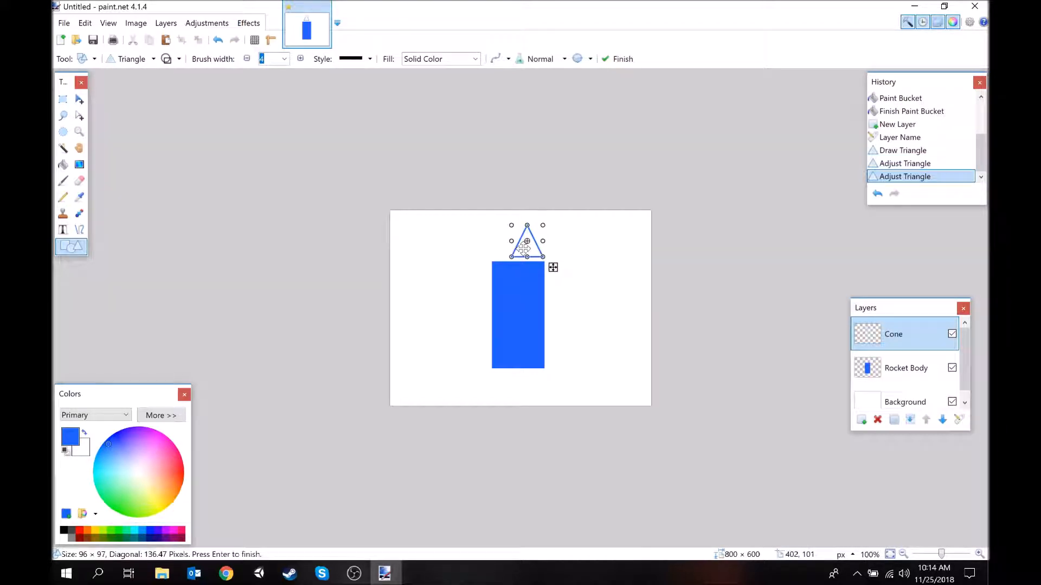
mouse_move(511, 247)
left_mouse_down()
mouse_move(471, 289)
mouse_move(530, 240)
left_mouse_up()
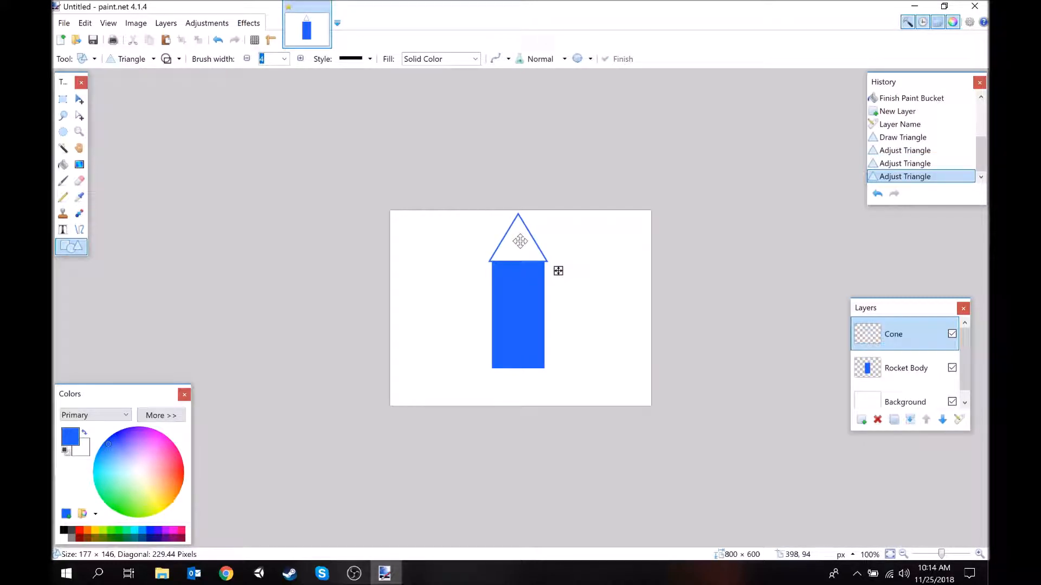
left_click_drag(520, 241, 520, 241)
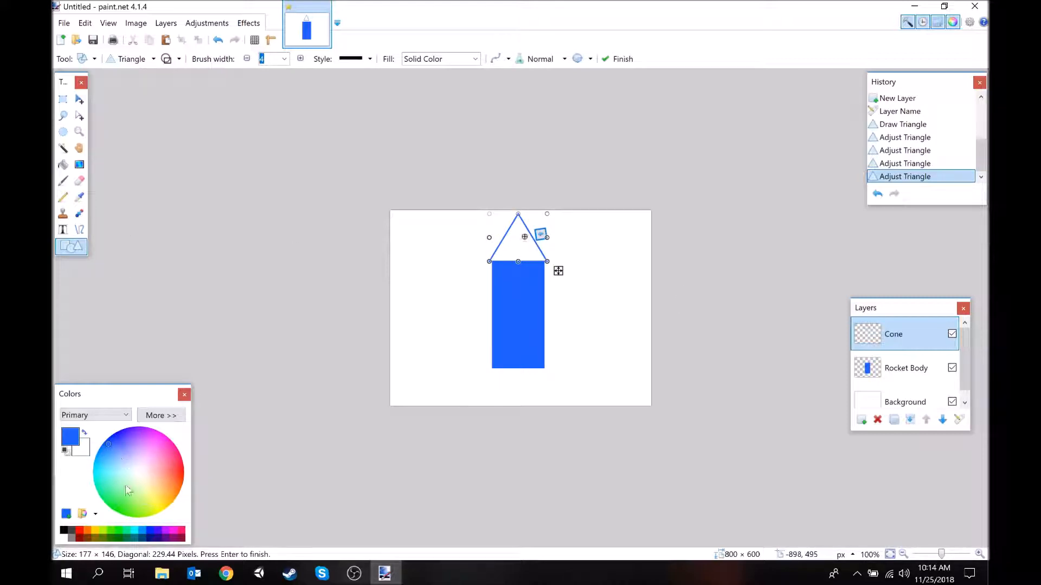
Change the triangle's color to a very pale lavender and fill its interior with that color.
left_click(133, 472)
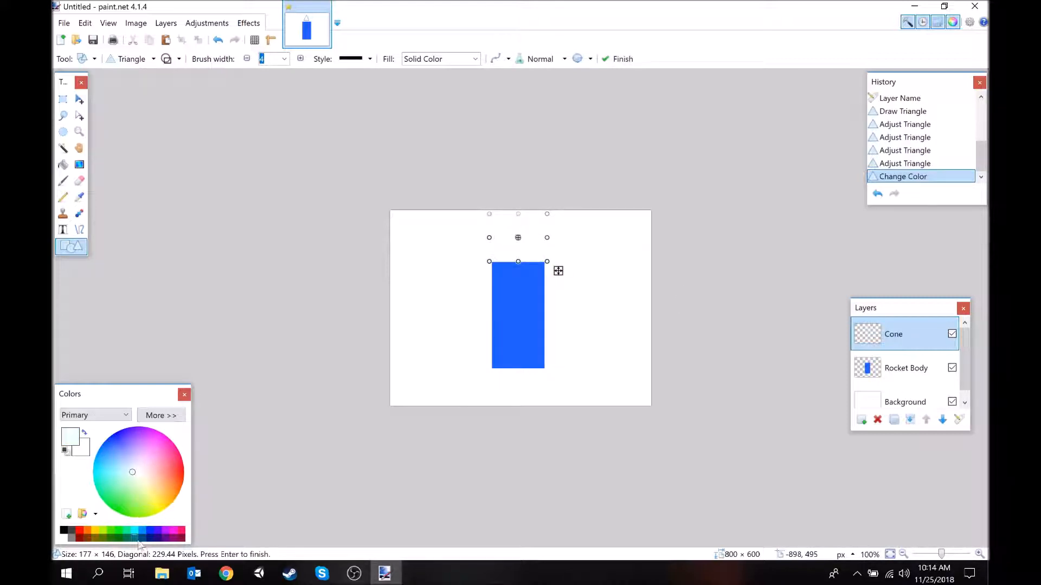
mouse_move(121, 488)
left_mouse_down()
mouse_move(112, 481)
mouse_move(125, 455)
mouse_move(105, 455)
mouse_move(129, 480)
mouse_move(135, 469)
left_mouse_up()
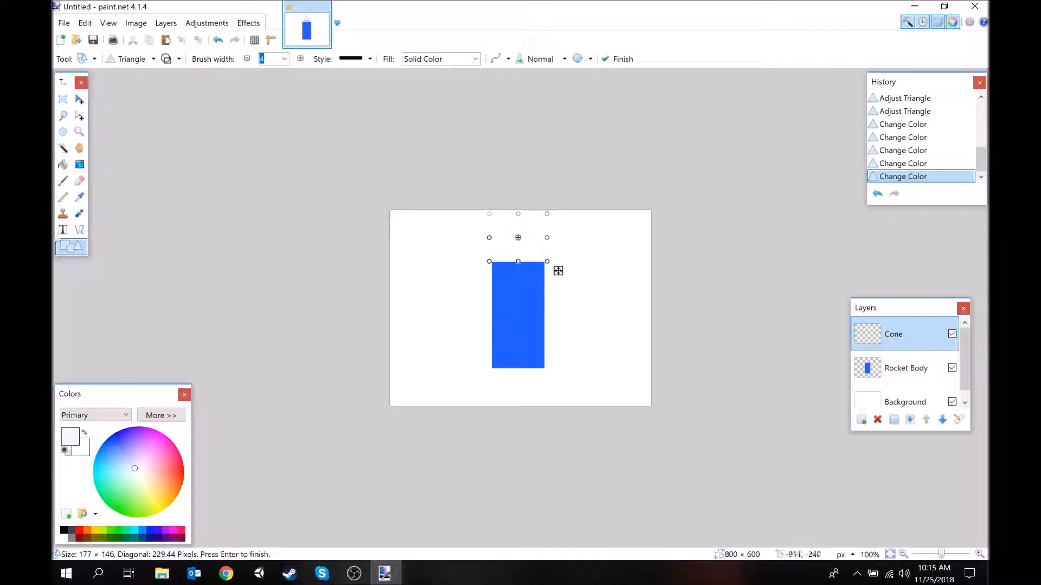
left_click(63, 164)
left_click(509, 245)
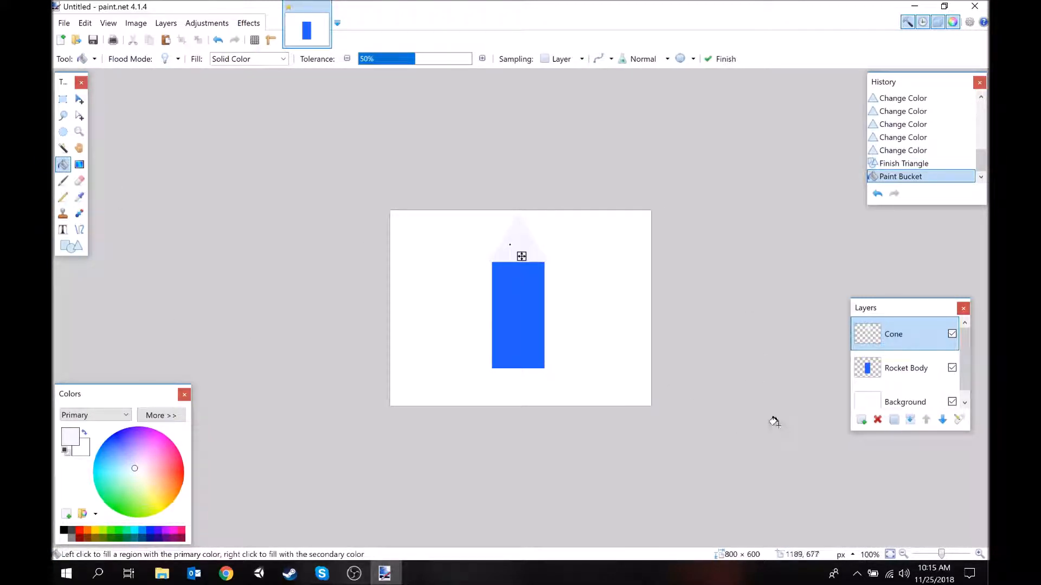
key("Return")
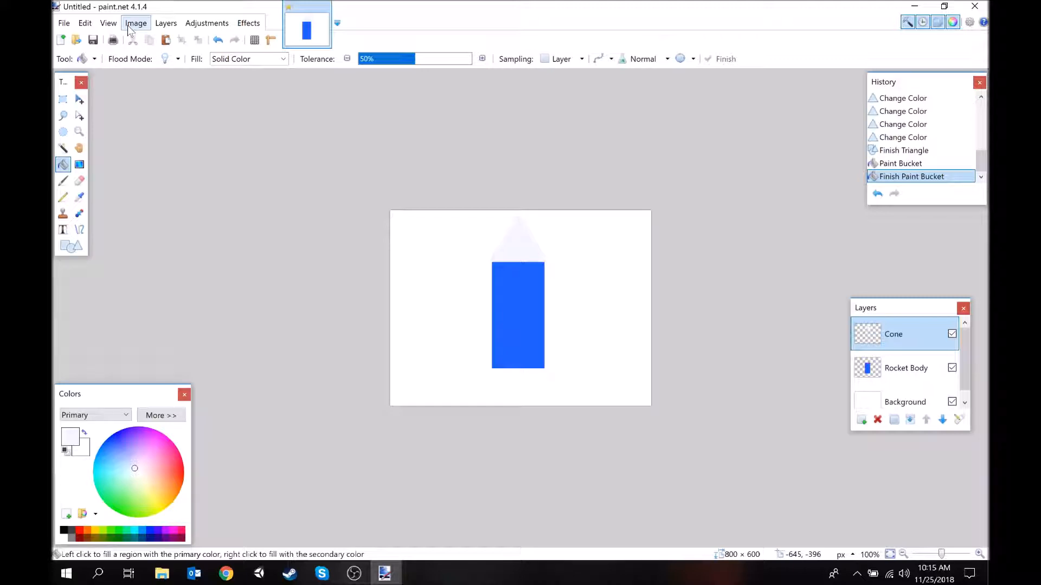
Draw a pale lavender trapezoid about 74 × 71 px just below the blue rectangle as the rocket's nozzle.
left_click(74, 251)
left_click(133, 58)
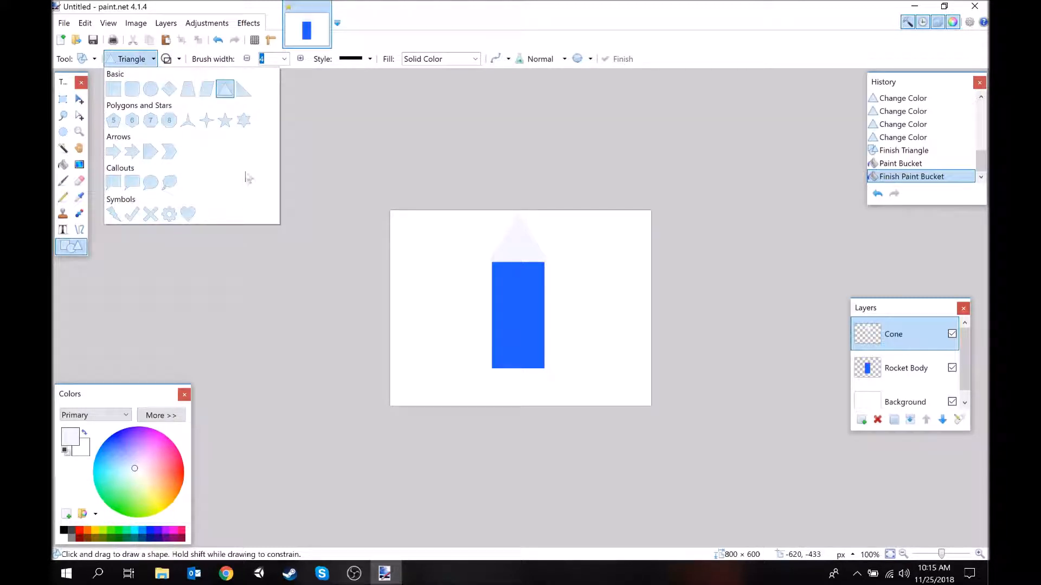
left_click(187, 89)
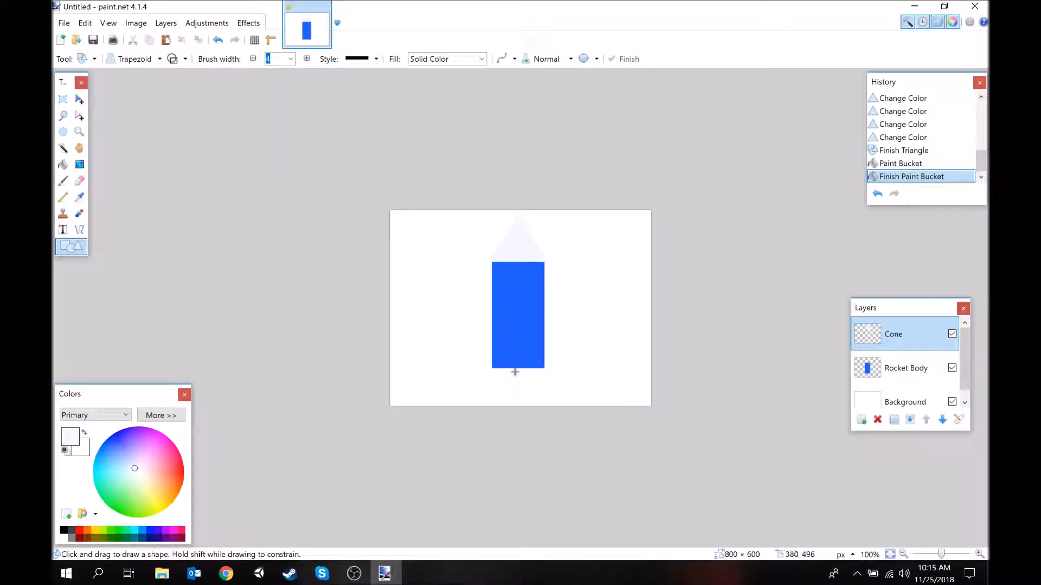
left_click_drag(515, 370, 491, 393)
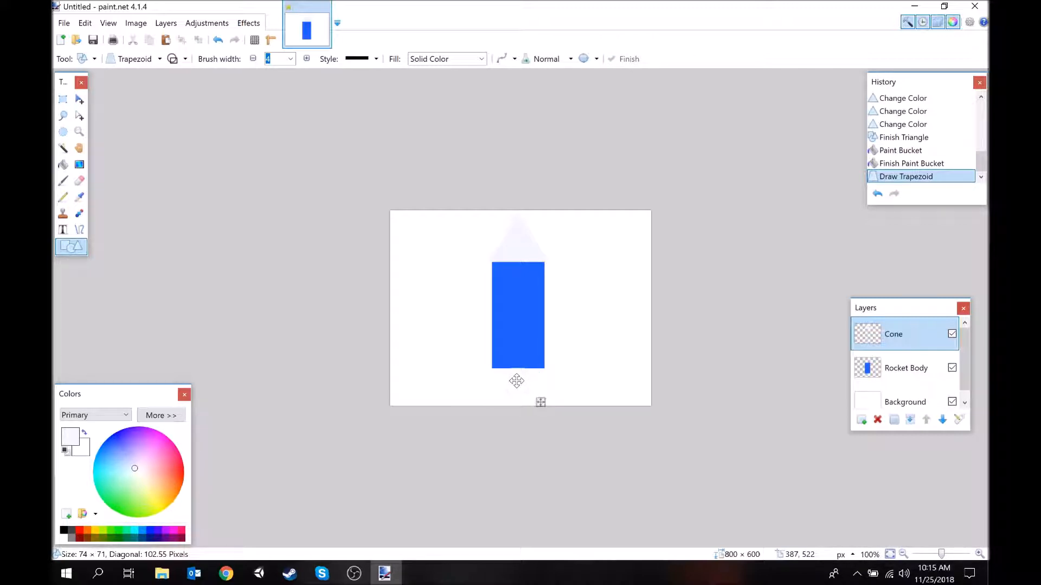
Recolor the trapezoid nozzle medium gray and fill its interior with the same gray.
left_click_drag(515, 381, 515, 381)
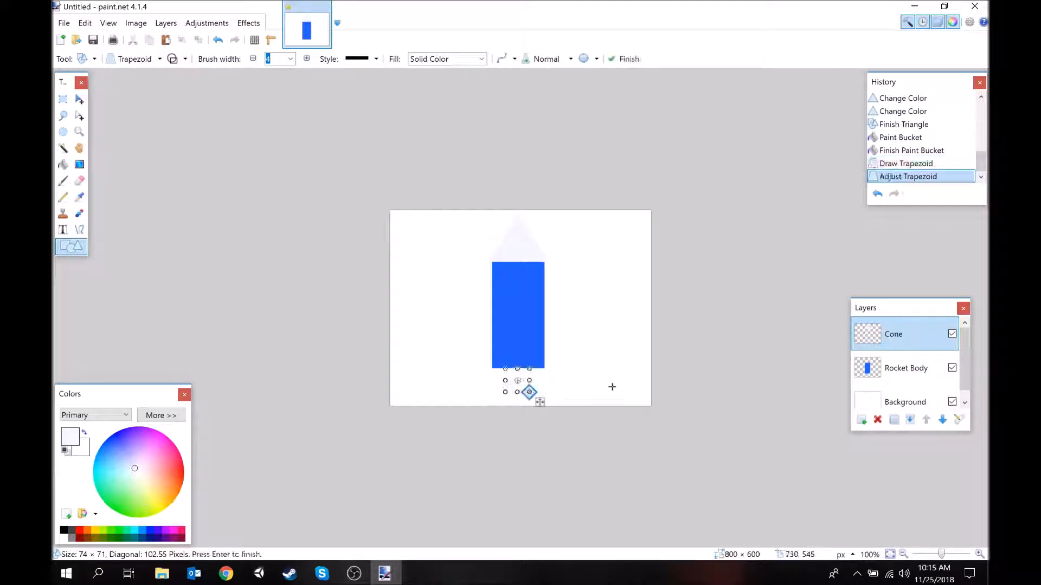
left_click(76, 538)
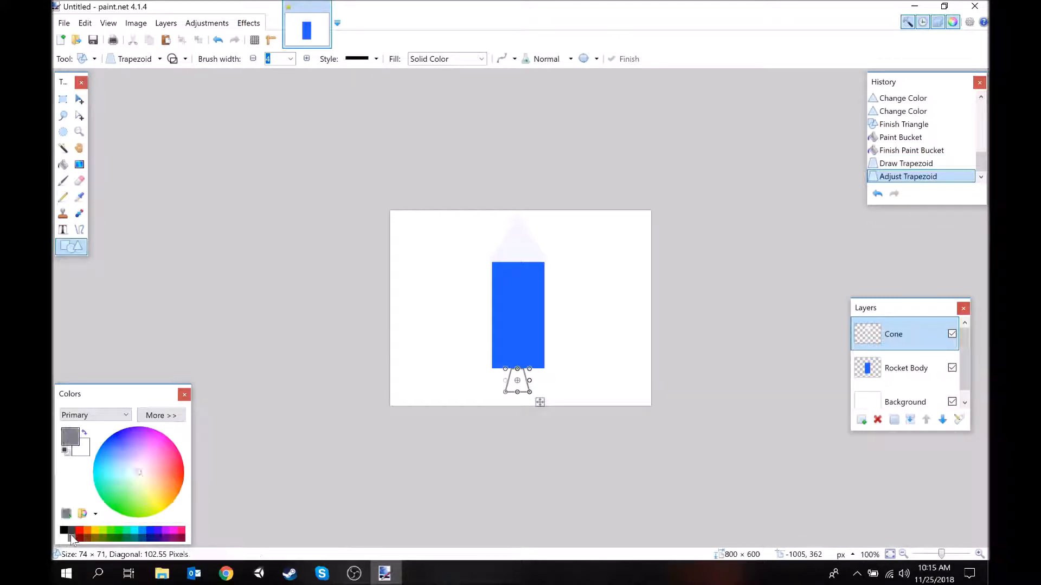
left_click(63, 164)
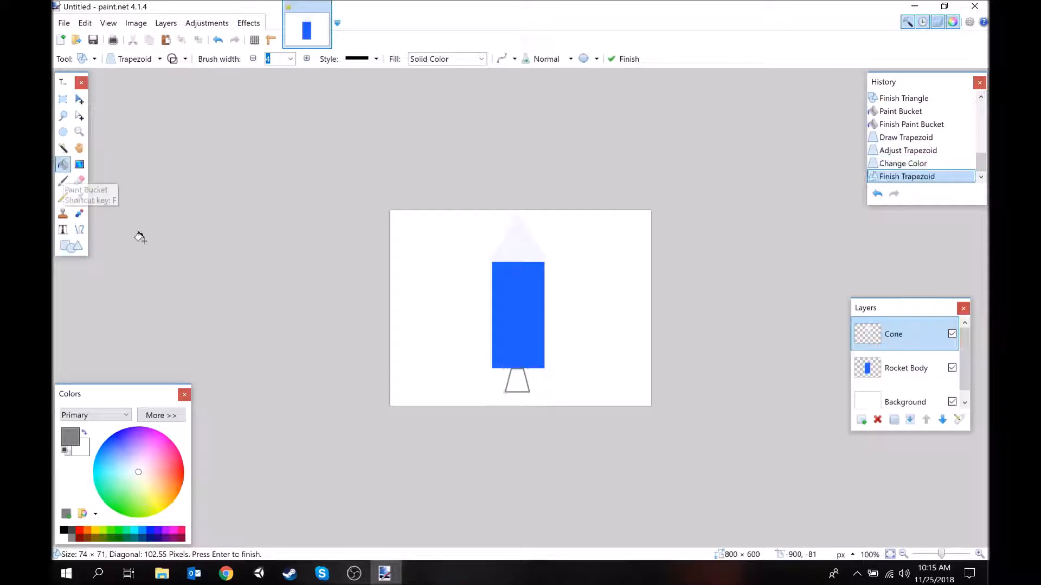
left_click(516, 381)
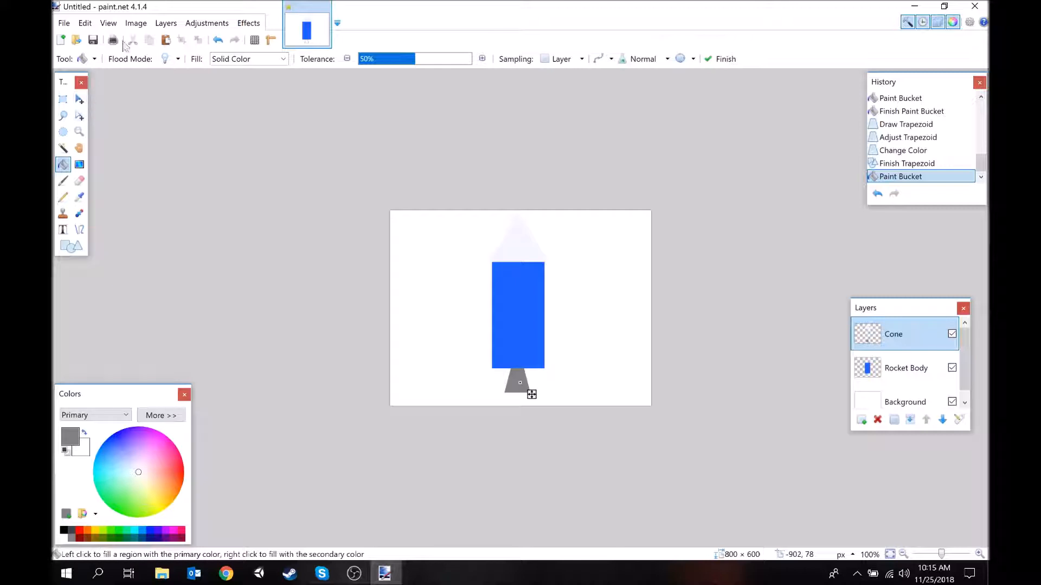
Draw a white ellipse about 53 × 61 px on the upper half of the blue body and fill it white as a window.
left_click(74, 247)
left_click(138, 60)
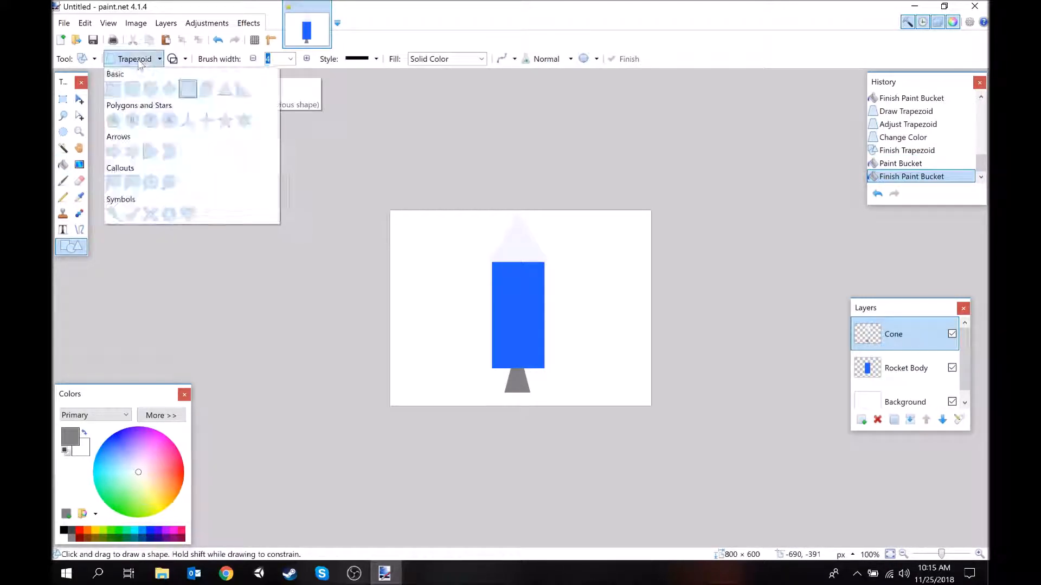
left_click(149, 91)
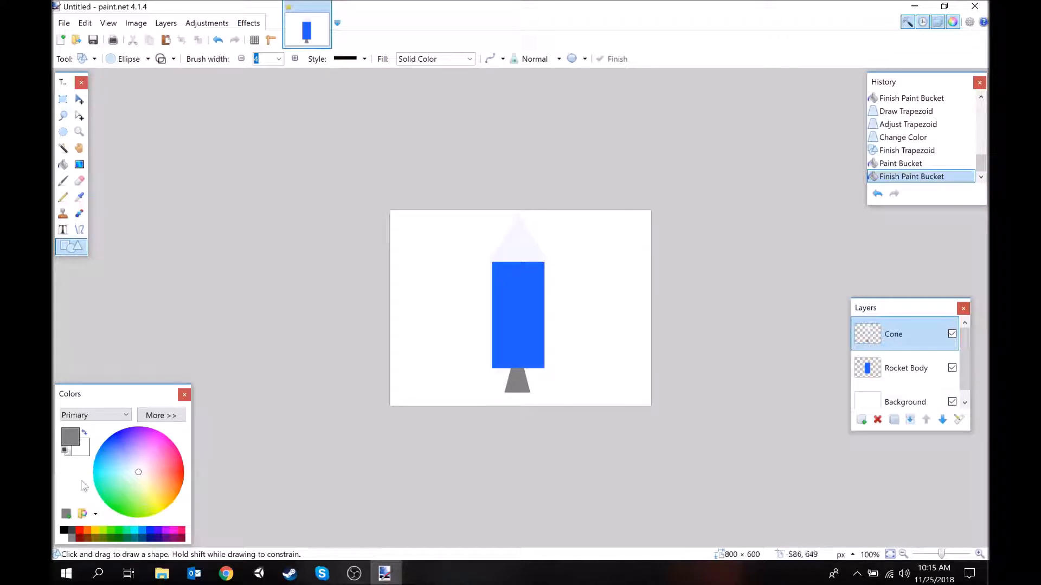
left_click(64, 538)
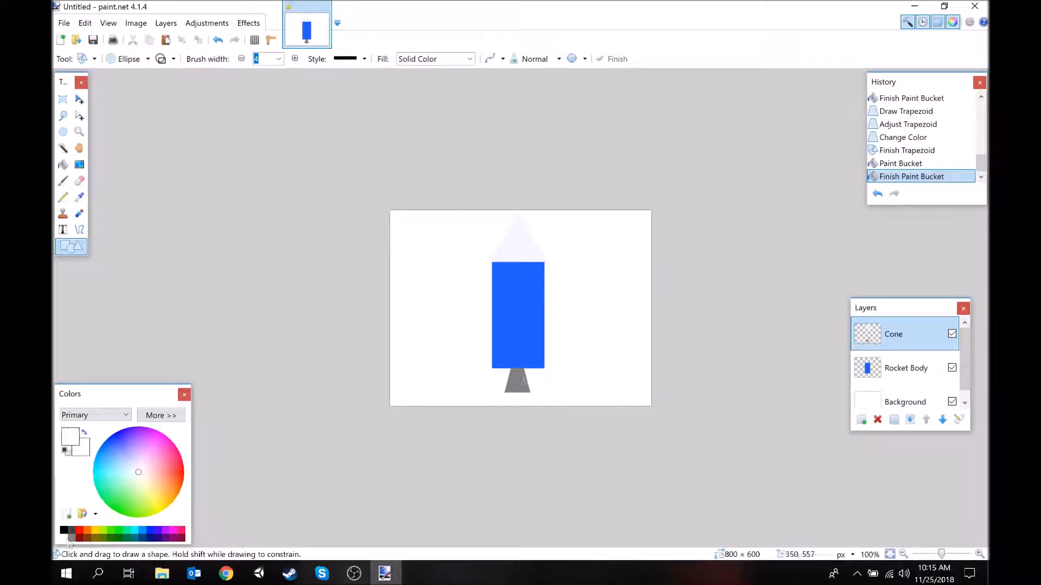
left_click_drag(510, 297, 527, 316)
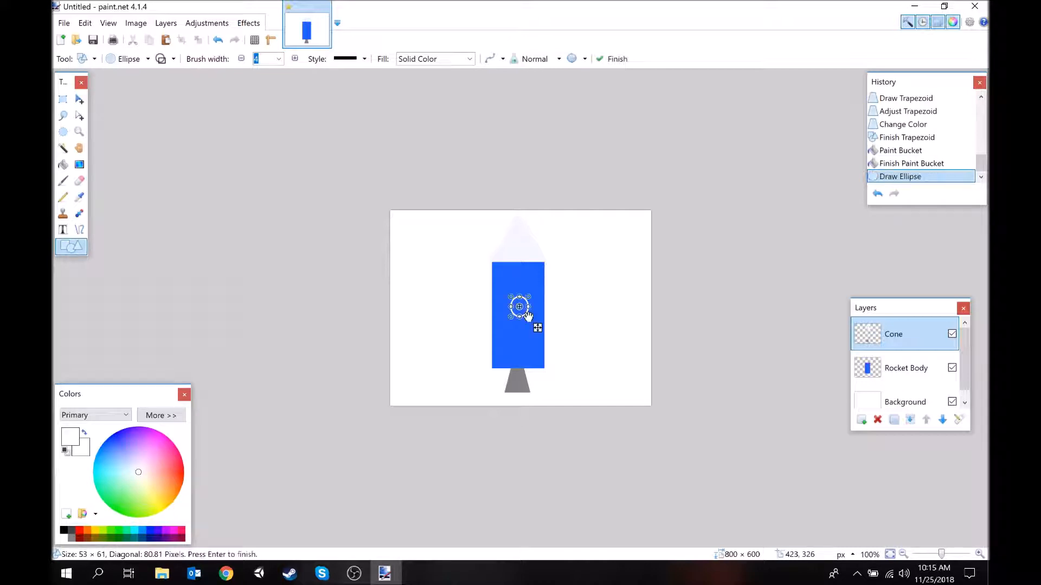
key("f")
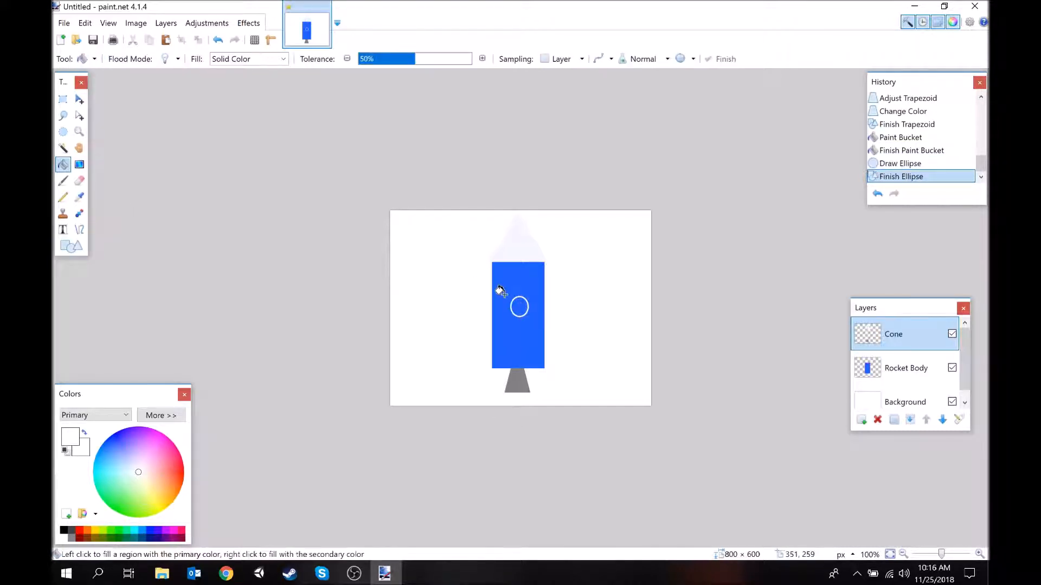
left_click(520, 307)
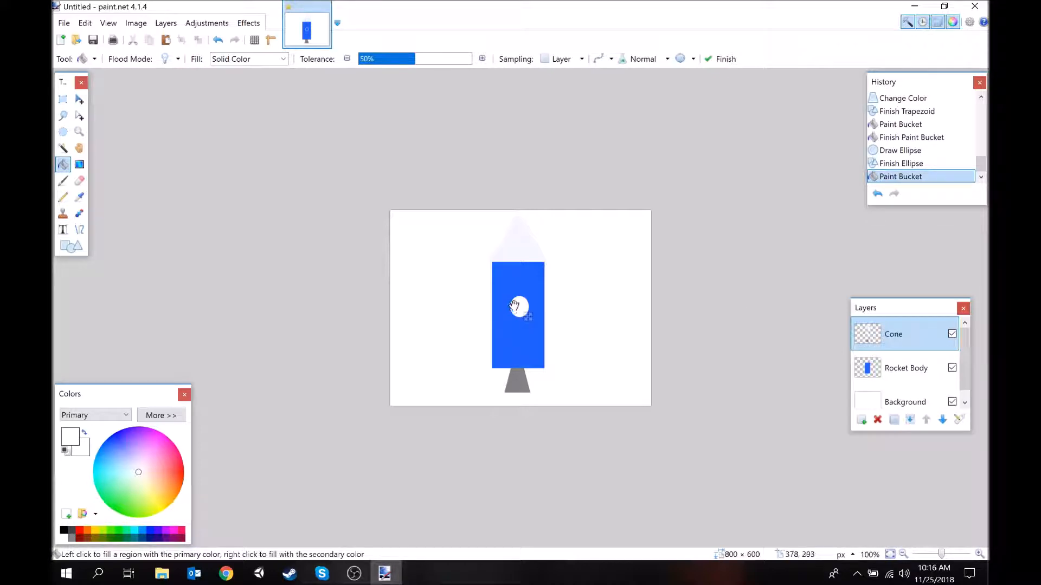
Hide the Background layer, keeping the Cone layer active.
left_click(911, 372)
left_click(916, 331)
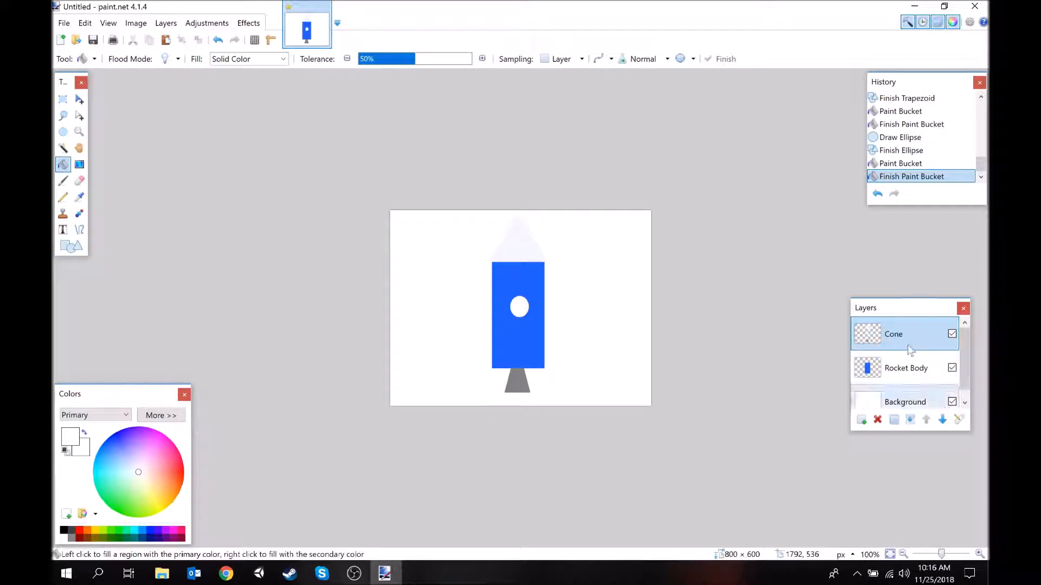
scroll(943, 382, "down", 1)
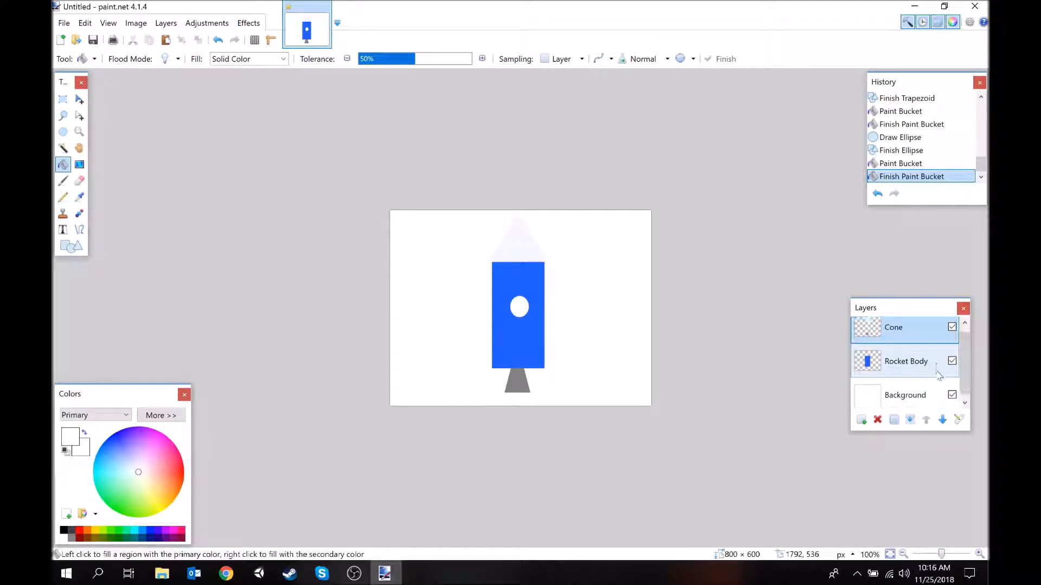
left_click(952, 392)
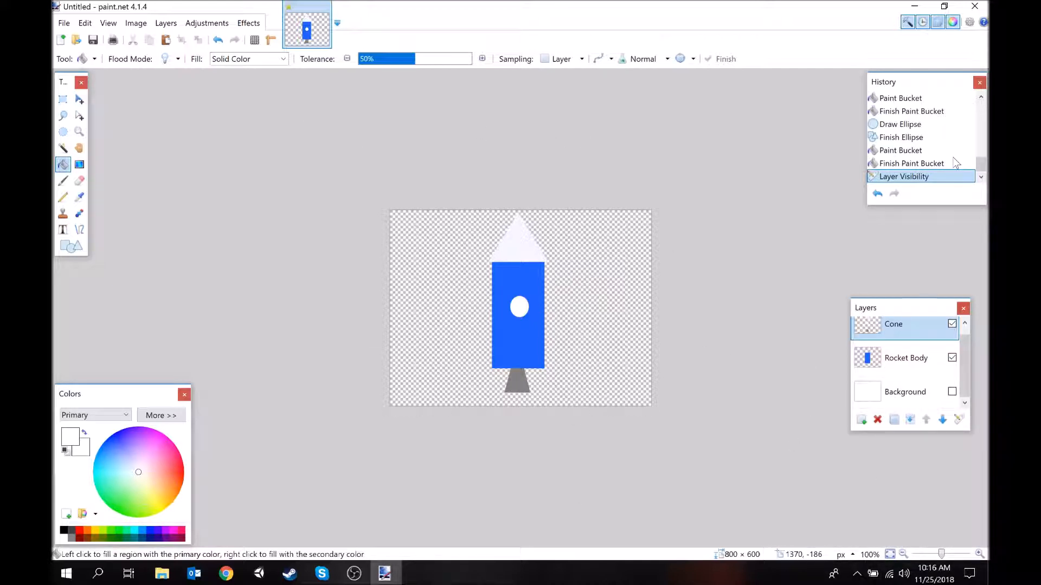
Start saving the image under a new name and browse to Documents > Unity Project - Moon Lander > Assets > Art.
left_click(64, 23)
left_click(95, 128)
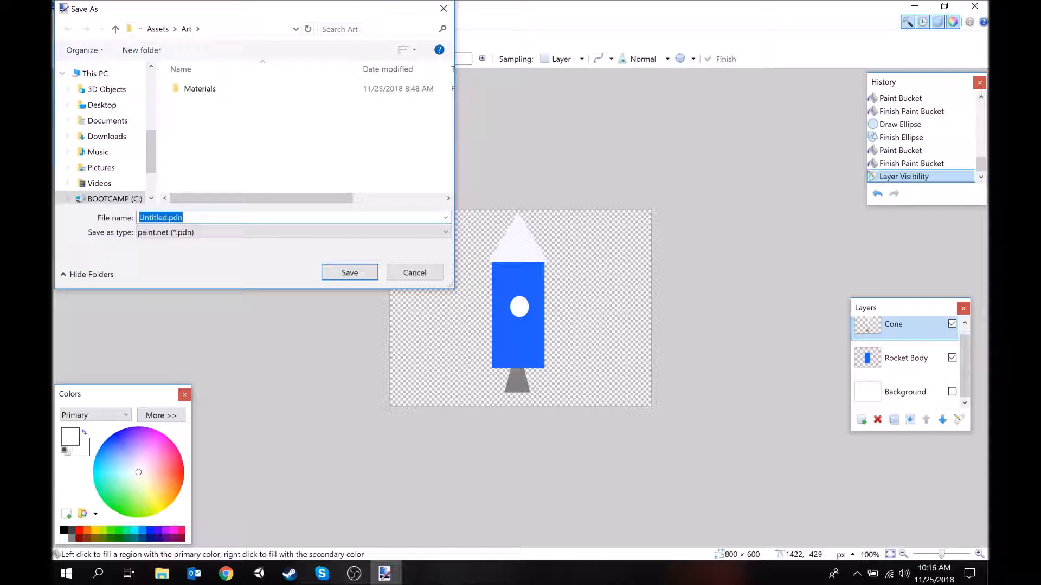
scroll(155, 133, "up", 3)
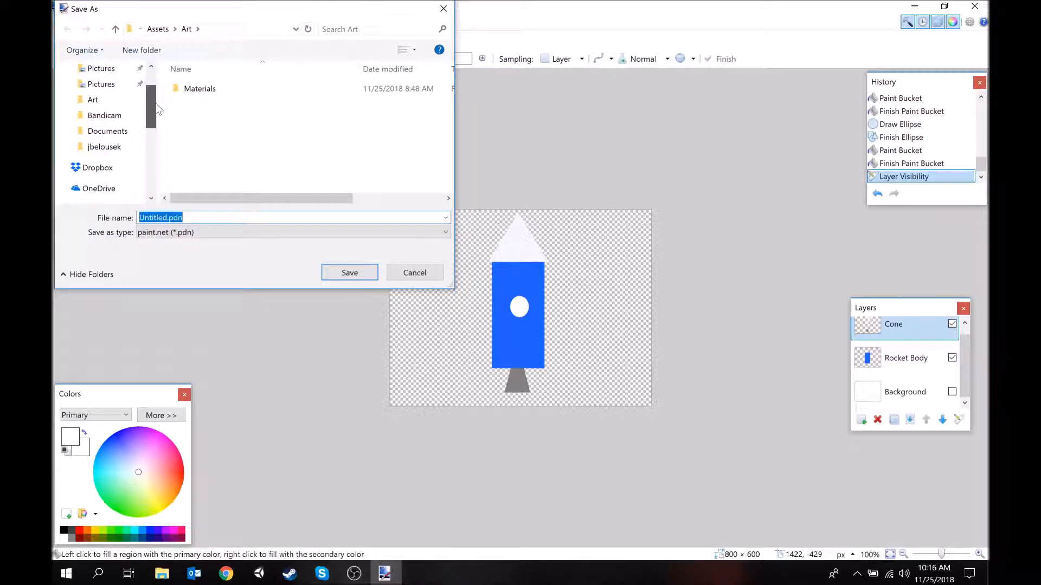
scroll(157, 109, "up", 3)
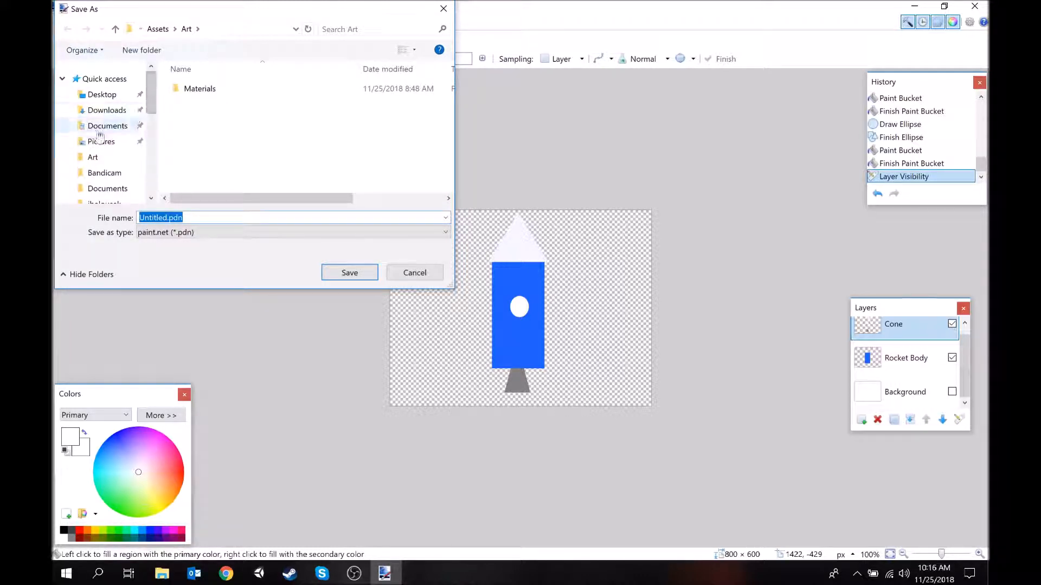
left_click(101, 128)
scroll(423, 158, "down", 2)
scroll(423, 158, "down", 4)
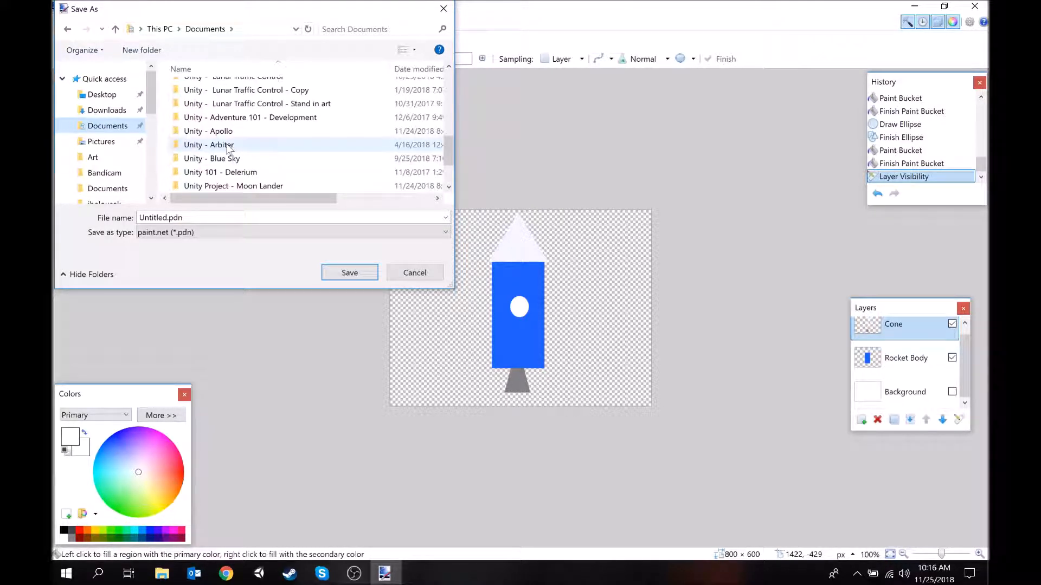
double_click(212, 186)
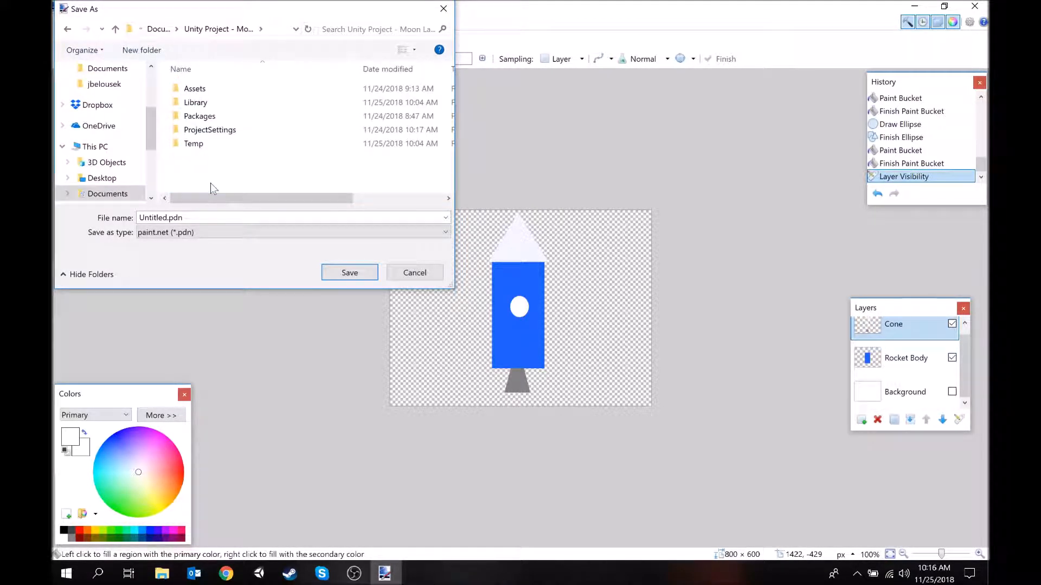
double_click(196, 92)
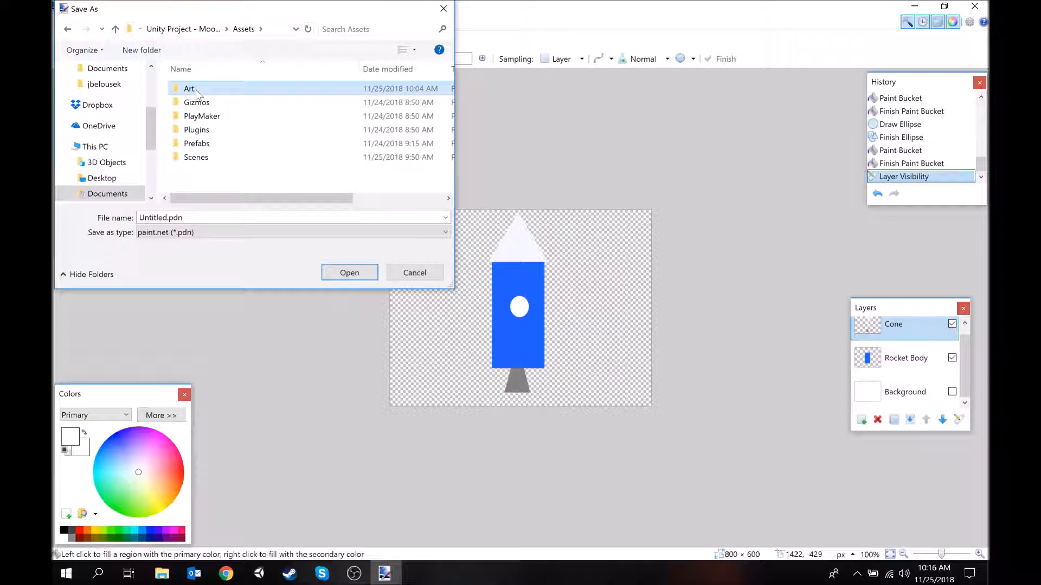
double_click(196, 89)
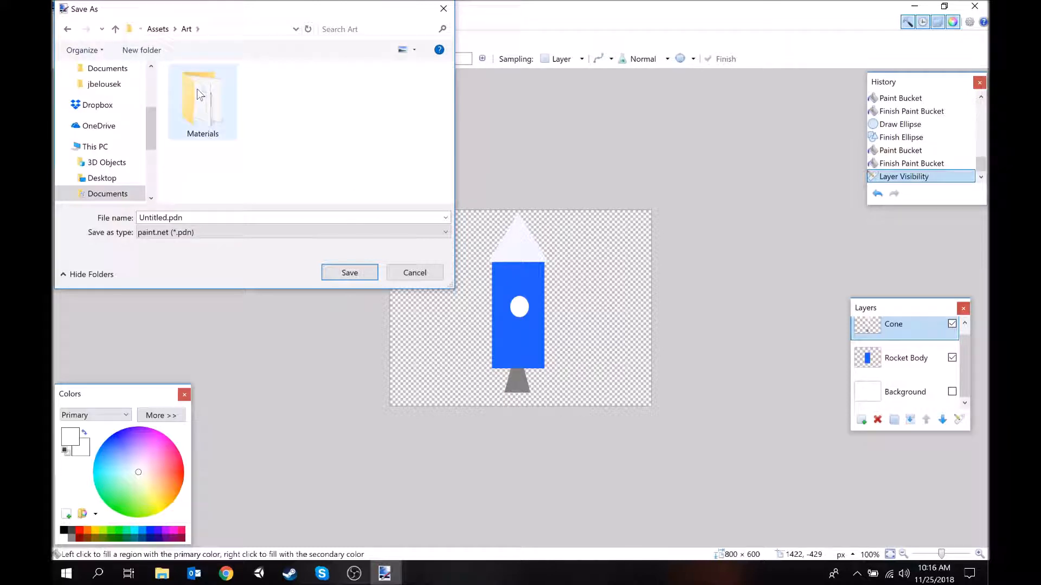
Save the image as a PNG named Rocket with auto-detected bit depth, flattening its layers.
left_click(216, 234)
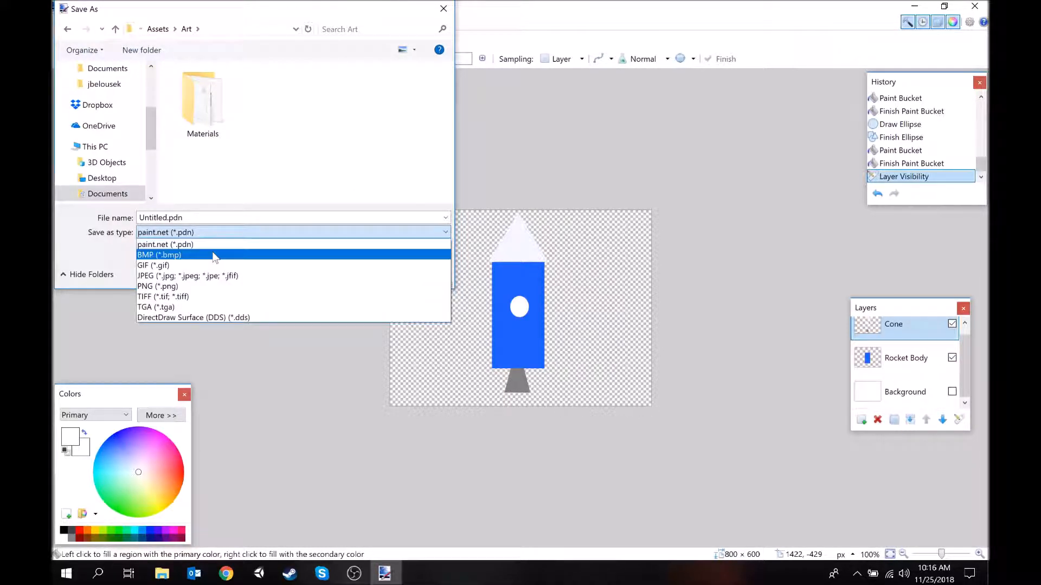
left_click(196, 287)
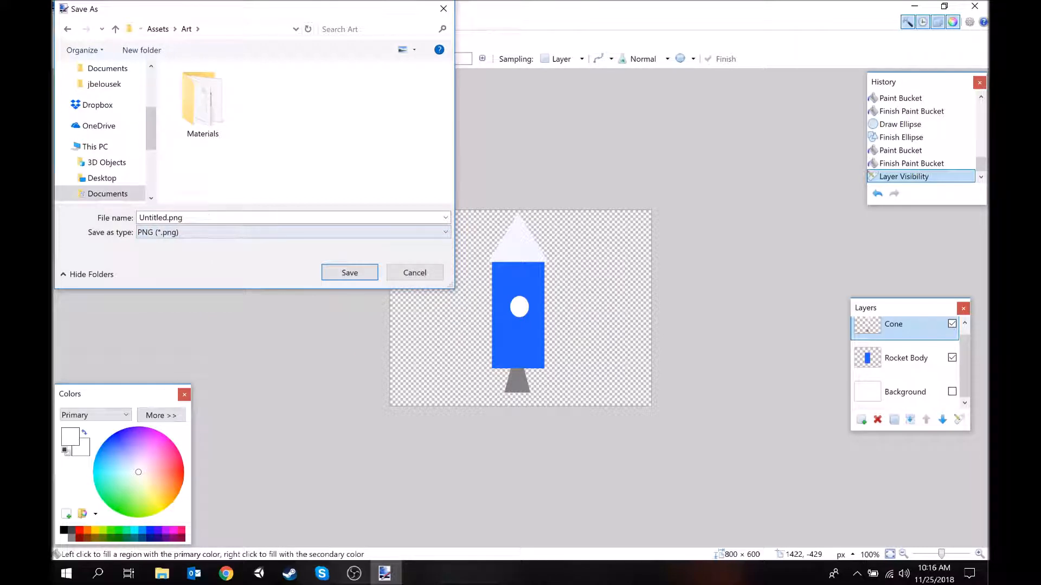
double_click(152, 218)
type("Rocket")
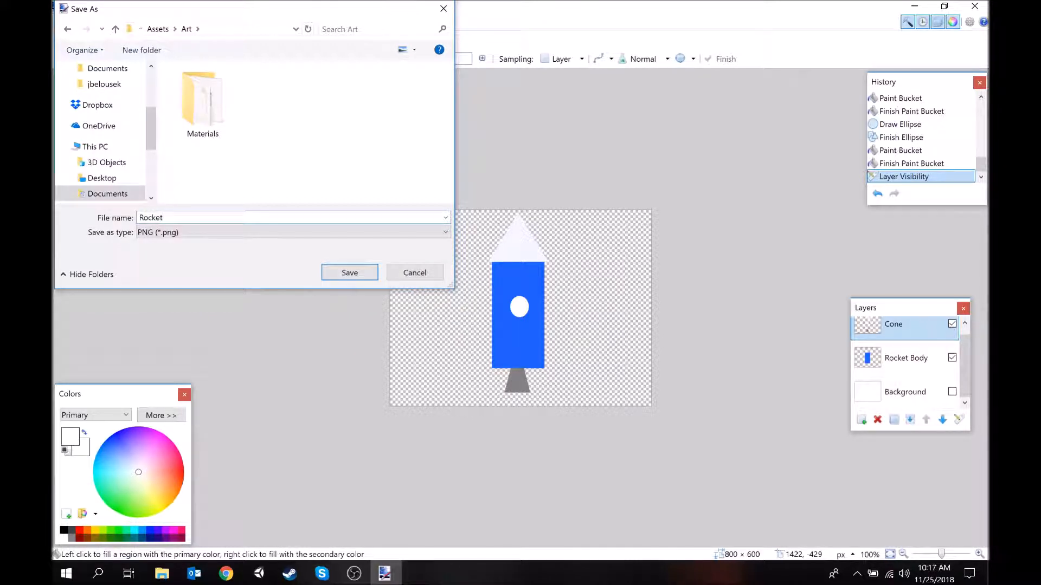
key("Return")
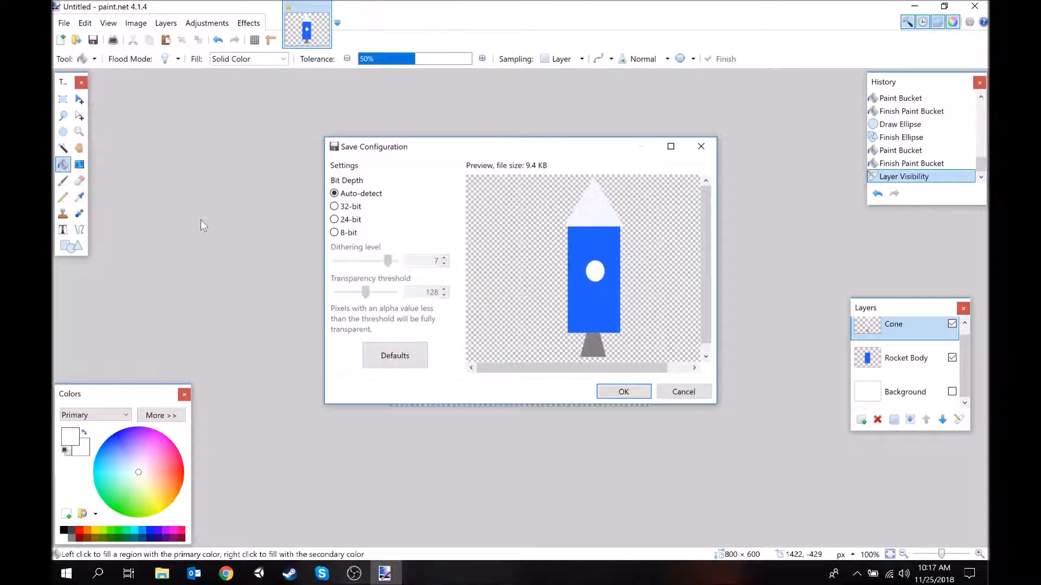
left_click(623, 393)
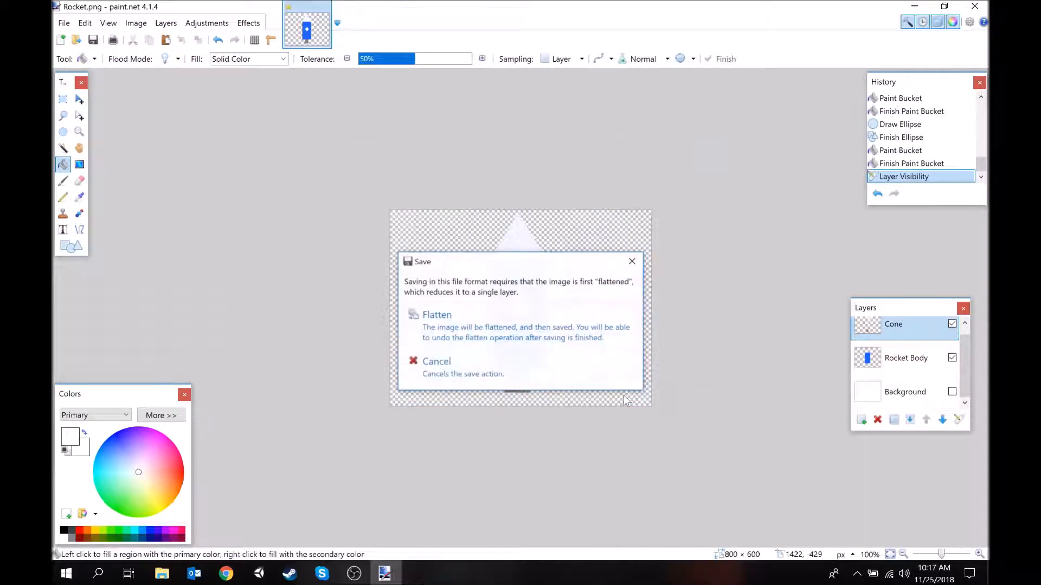
left_click(476, 332)
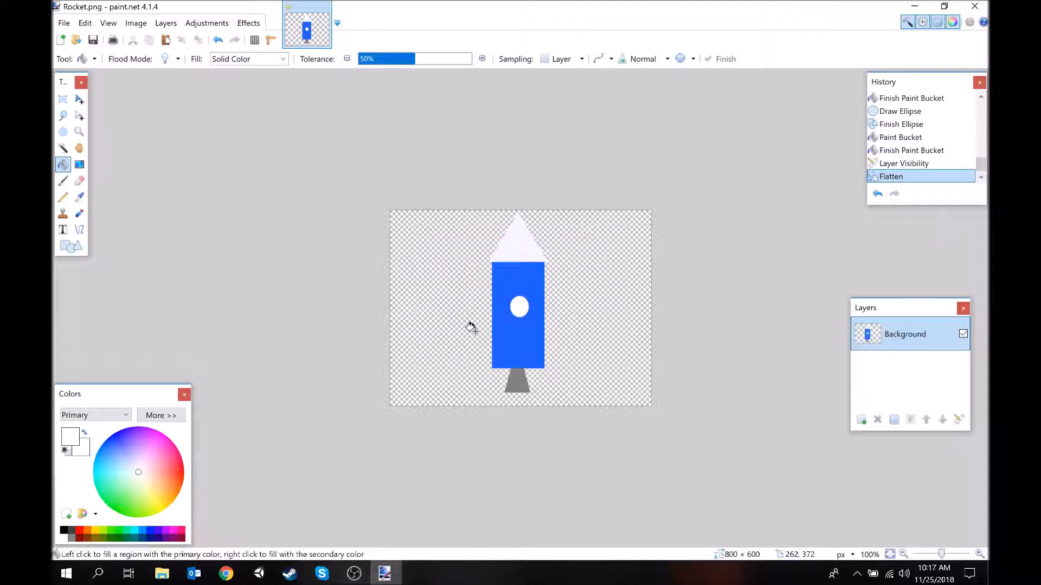
Switch to Unity and apply the Sprite (2D and UI) texture type to the Rocket image in the Art folder.
left_click(914, 7)
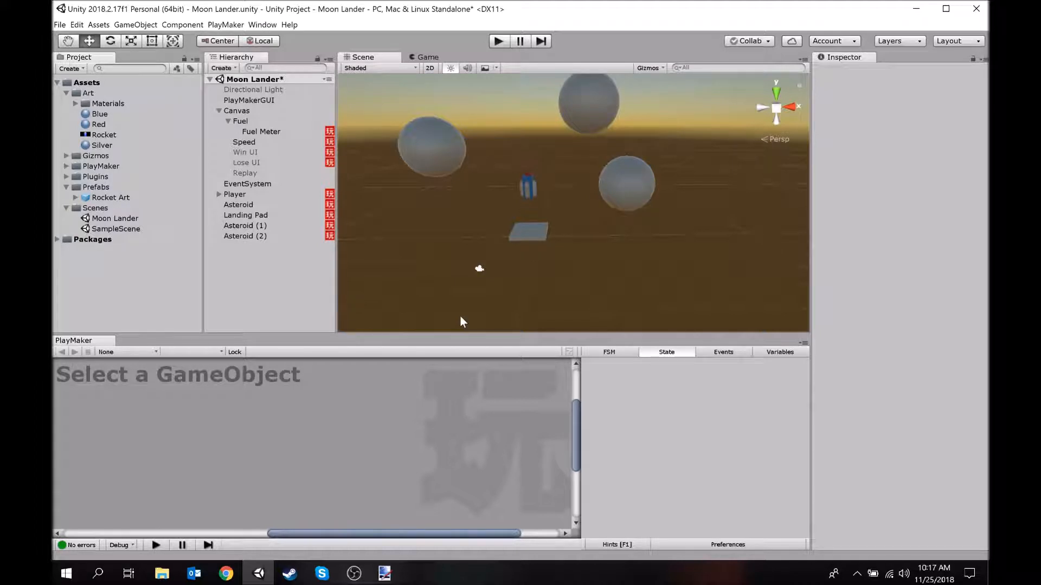
left_click(105, 134)
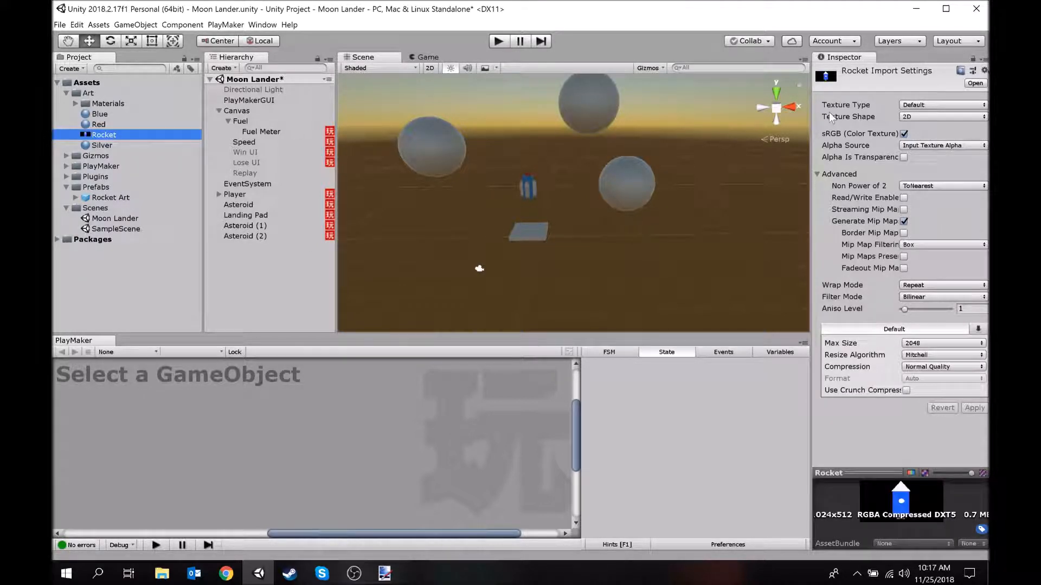
left_click(929, 104)
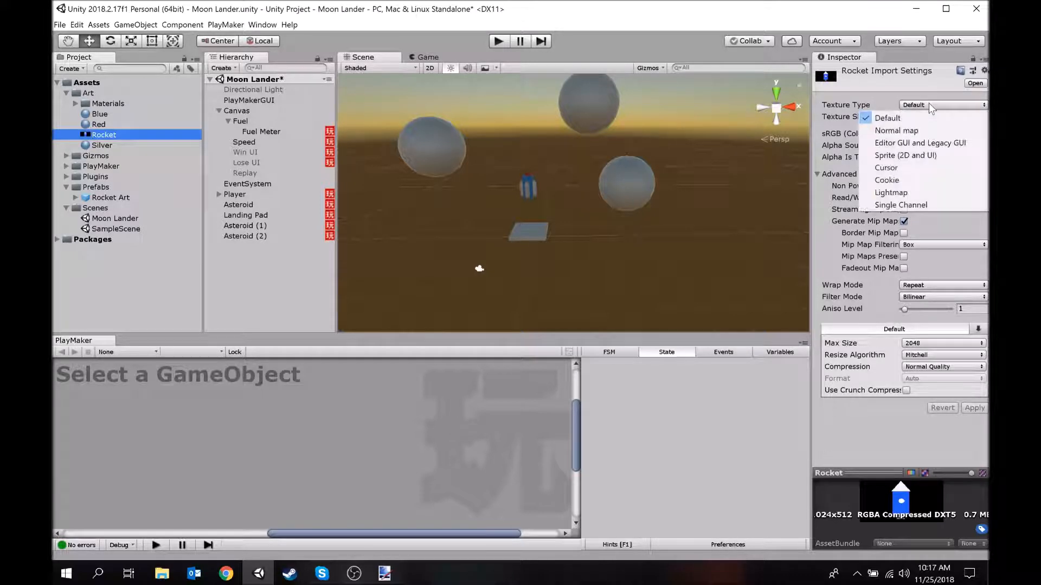
left_click(917, 157)
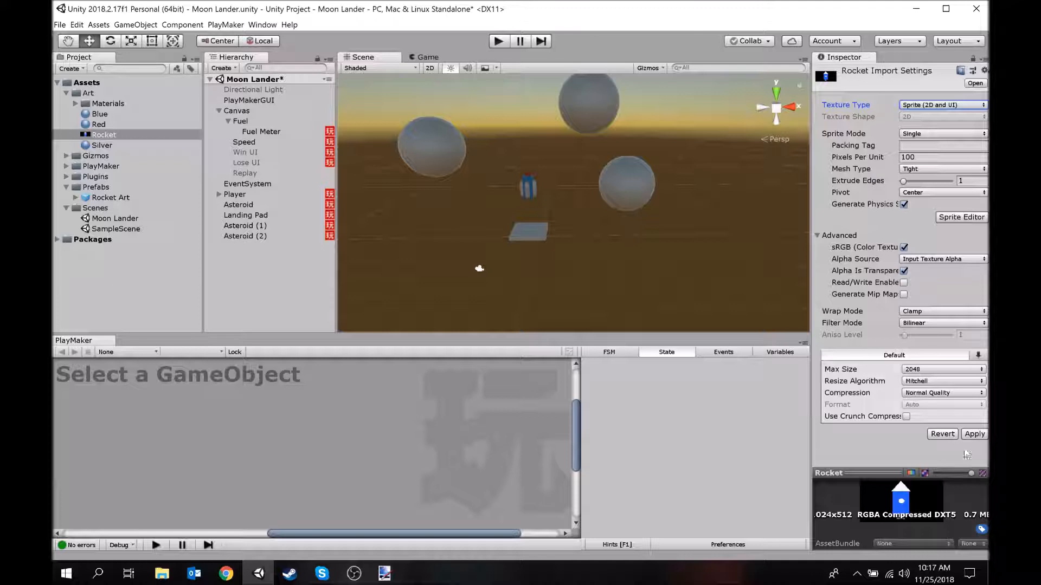
left_click(974, 433)
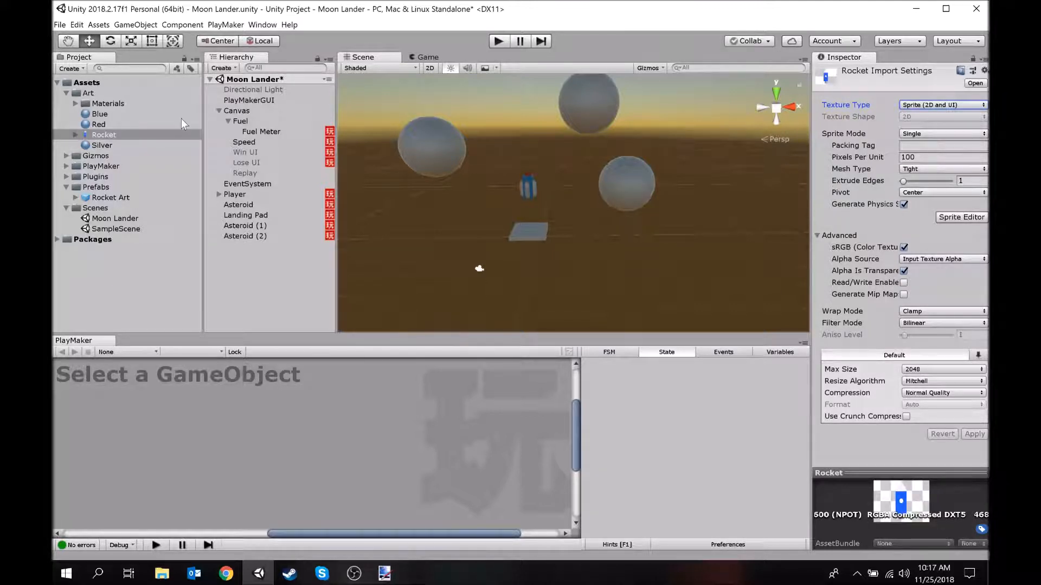
Delete the old Rocket Art model from under the Player object.
left_click(219, 195)
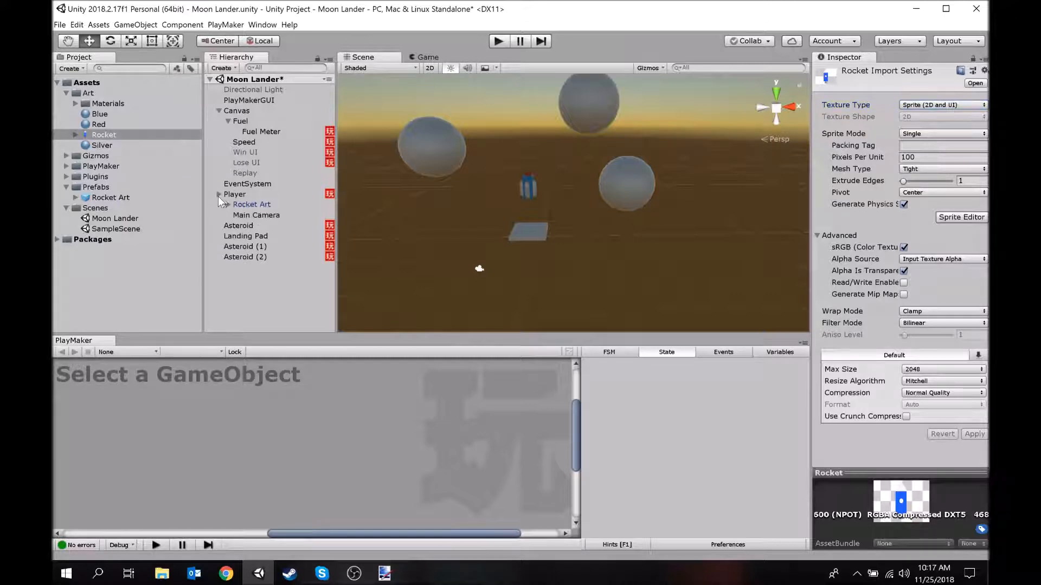
left_click(235, 196)
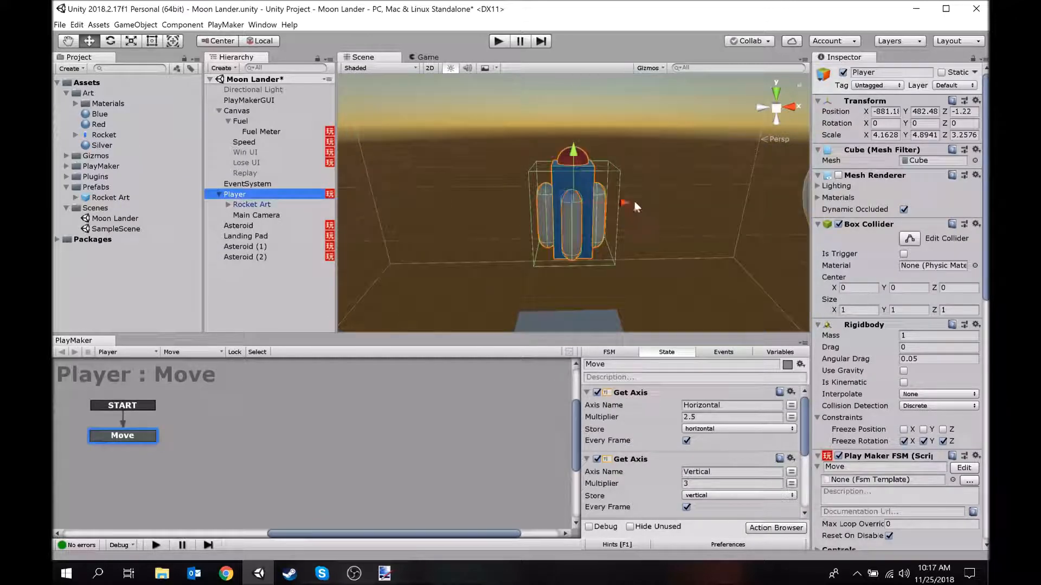
right_click(634, 190)
key("d")
key("w")
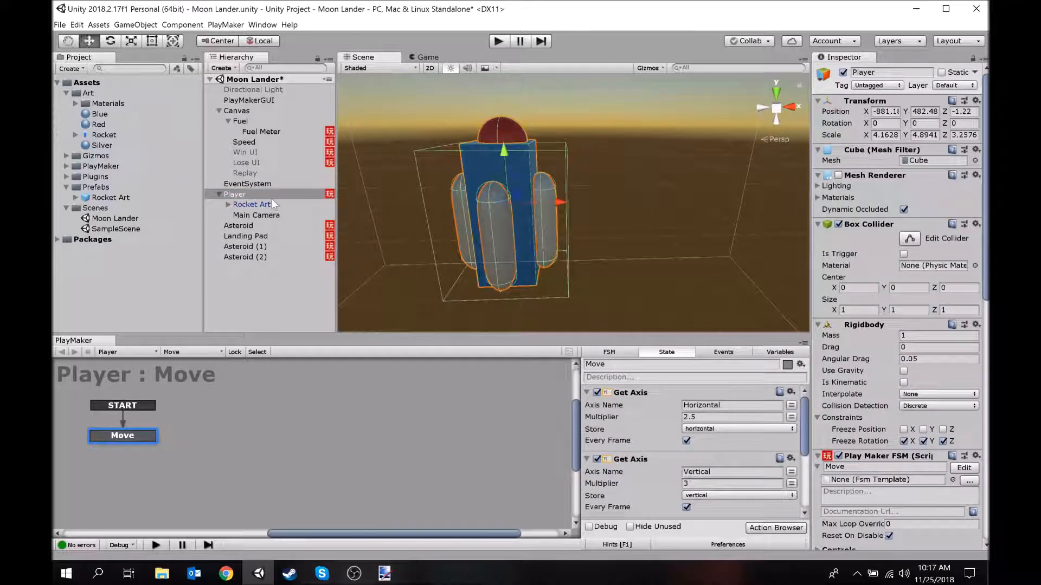
left_click(247, 206)
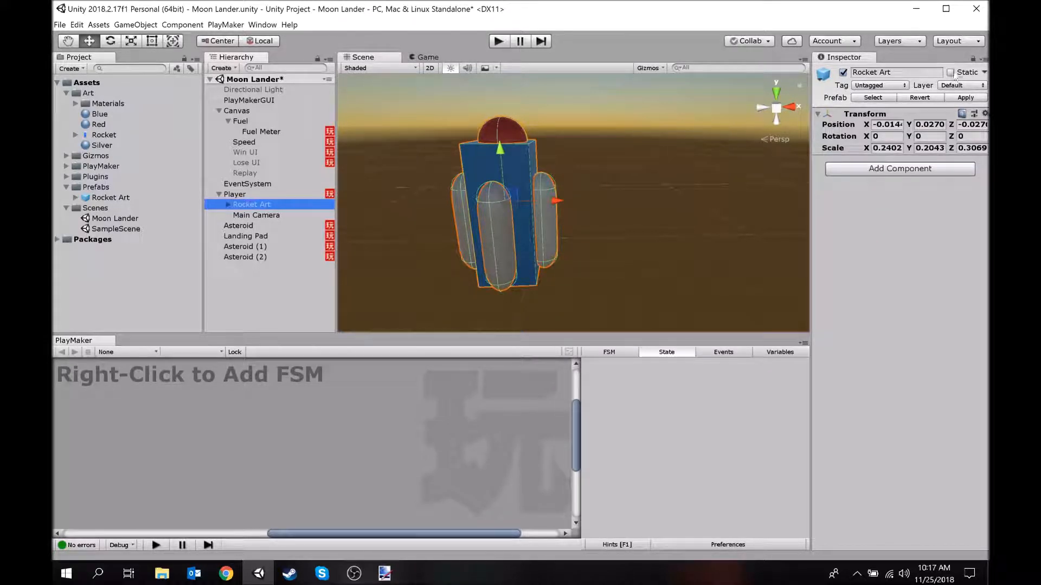
right_click(261, 205)
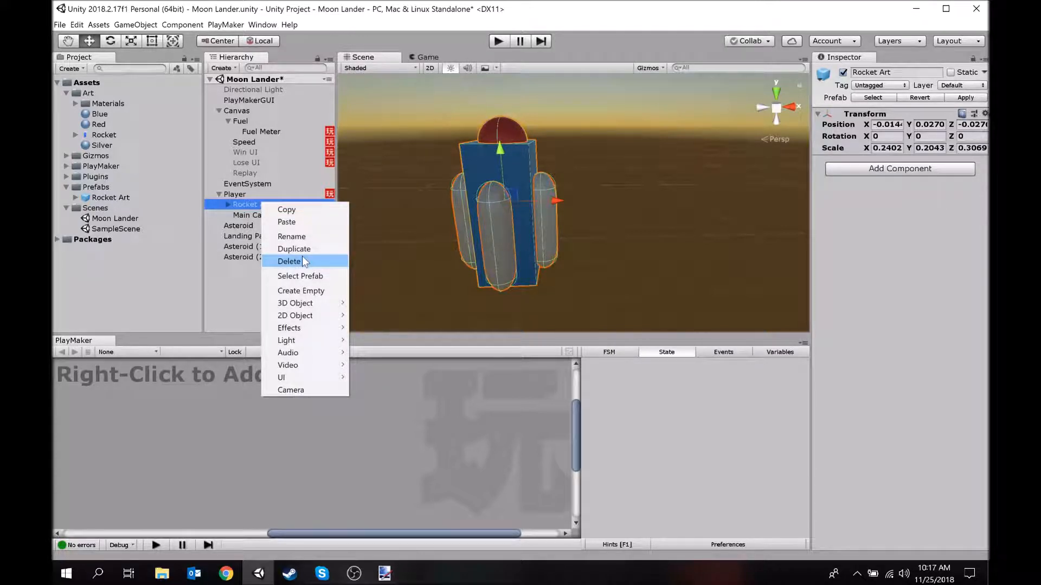
left_click(303, 261)
Create an empty child object under Player and add a Sprite Renderer component to it.
left_click(236, 195)
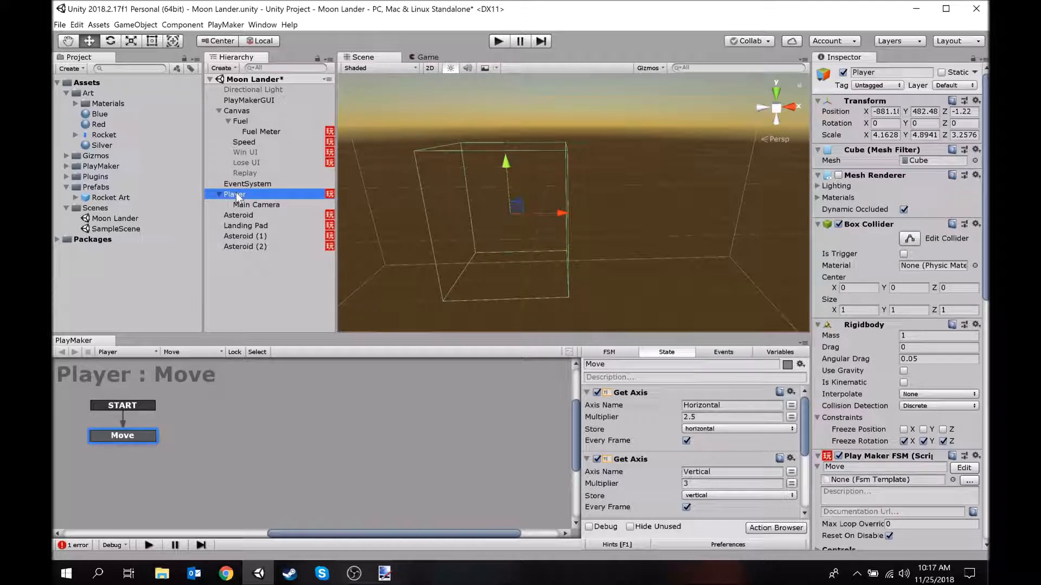
right_click(237, 196)
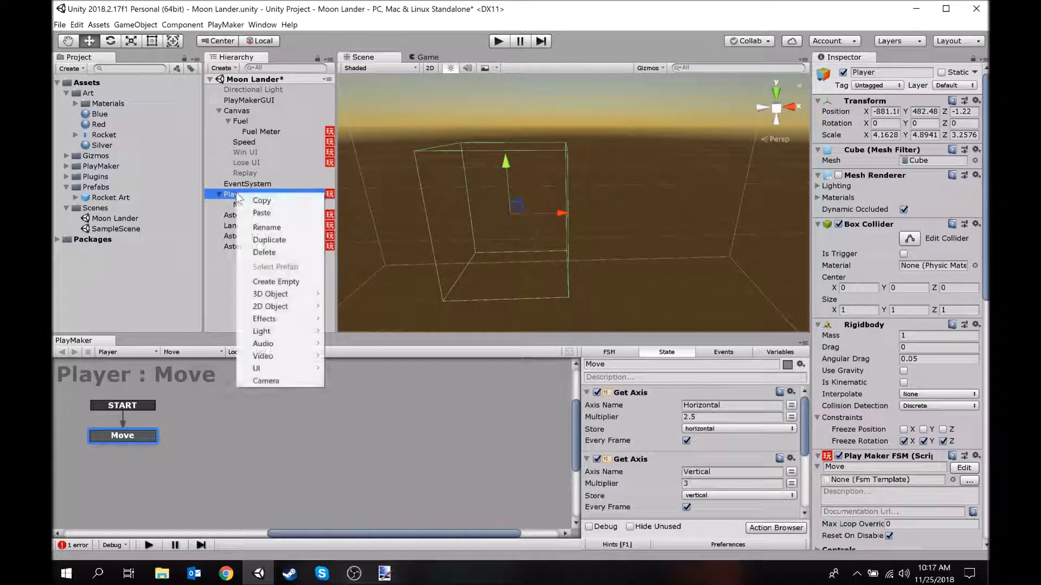
left_click(295, 281)
left_click(883, 157)
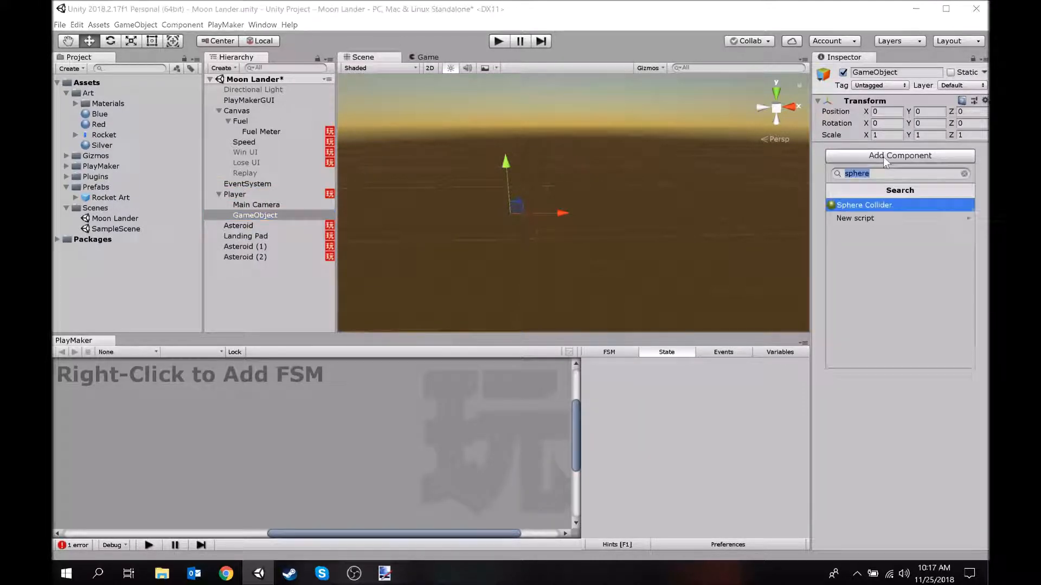
type("spn")
type("te")
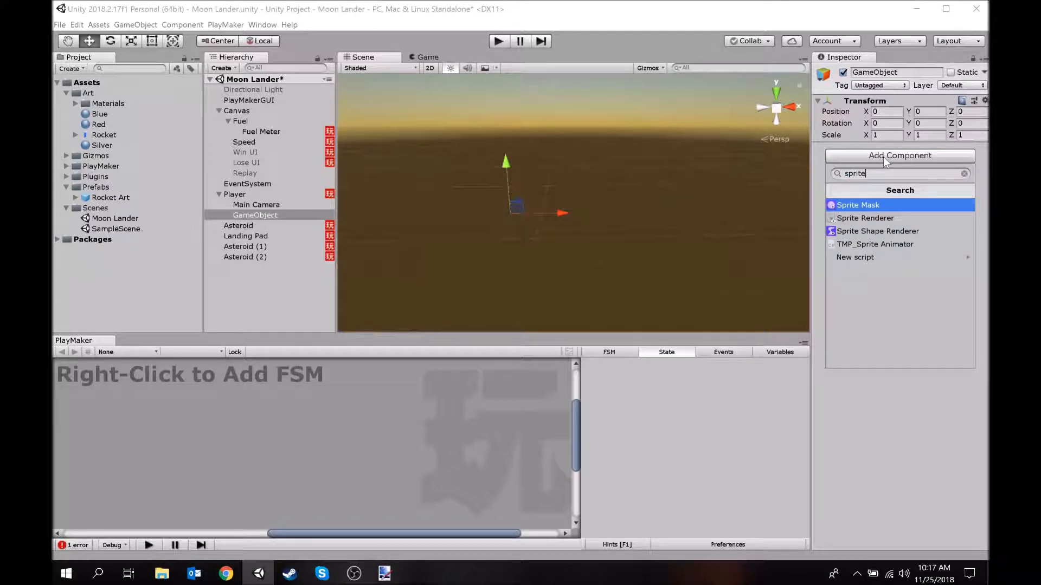
type(" re")
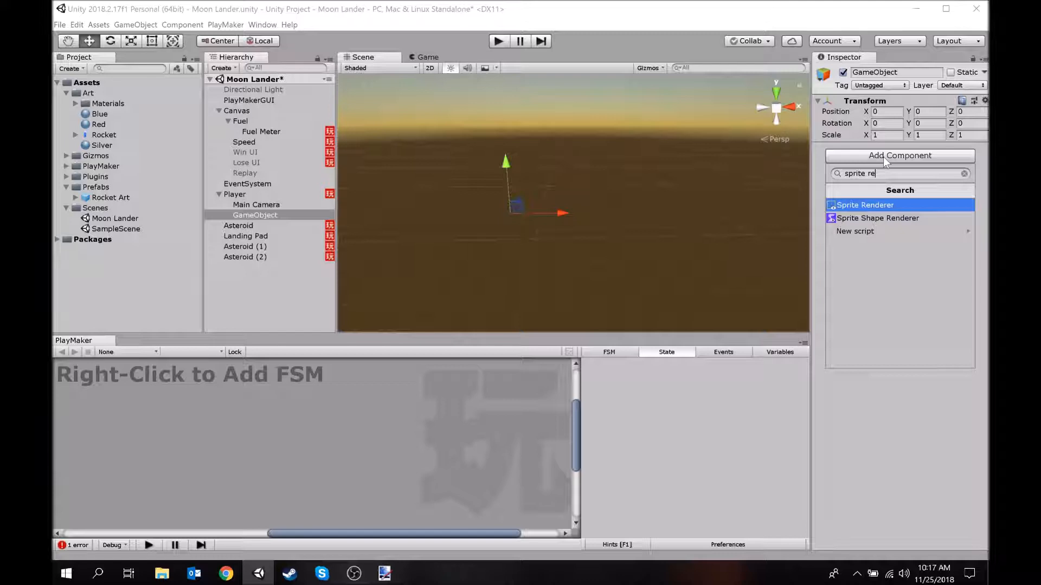
key("Return")
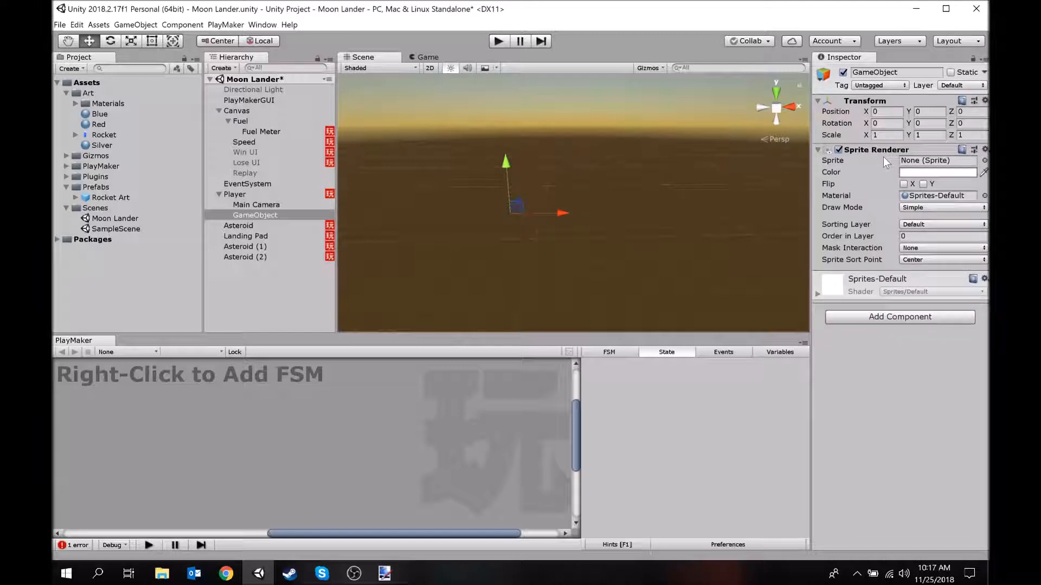
Assign the Rocket sprite to the new child object's Sprite Renderer and frame it in the scene.
left_click(985, 160)
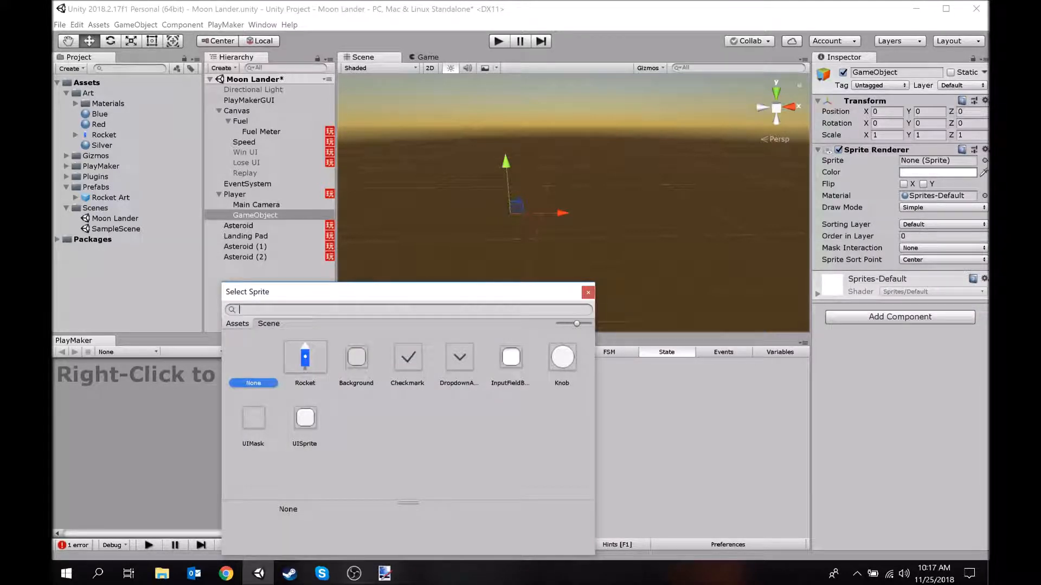
double_click(301, 361)
key("f")
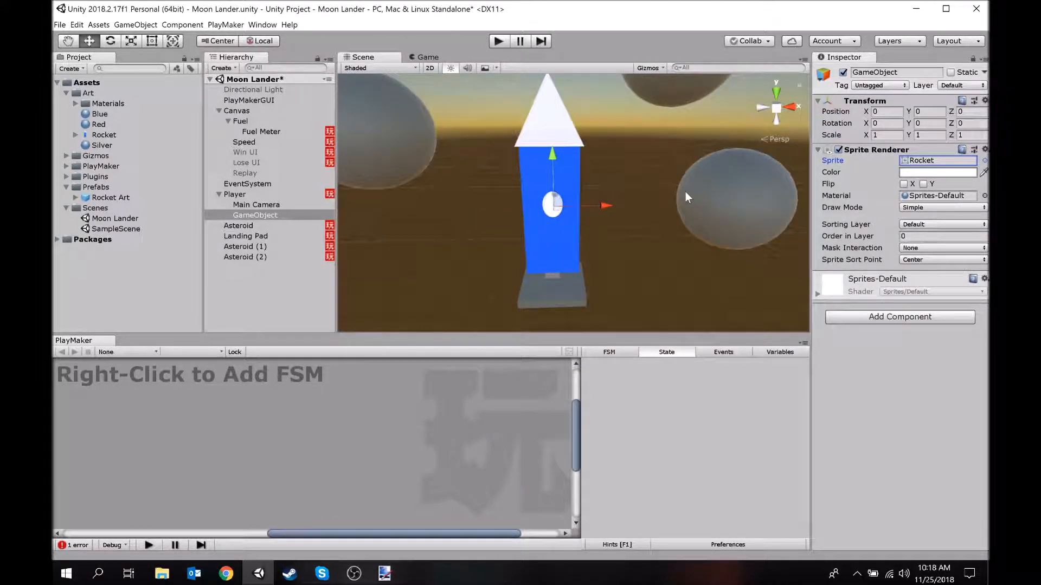
left_click_drag(600, 215, 649, 213)
Rename the new sprite object under Player as Rocket Art.
double_click(274, 214)
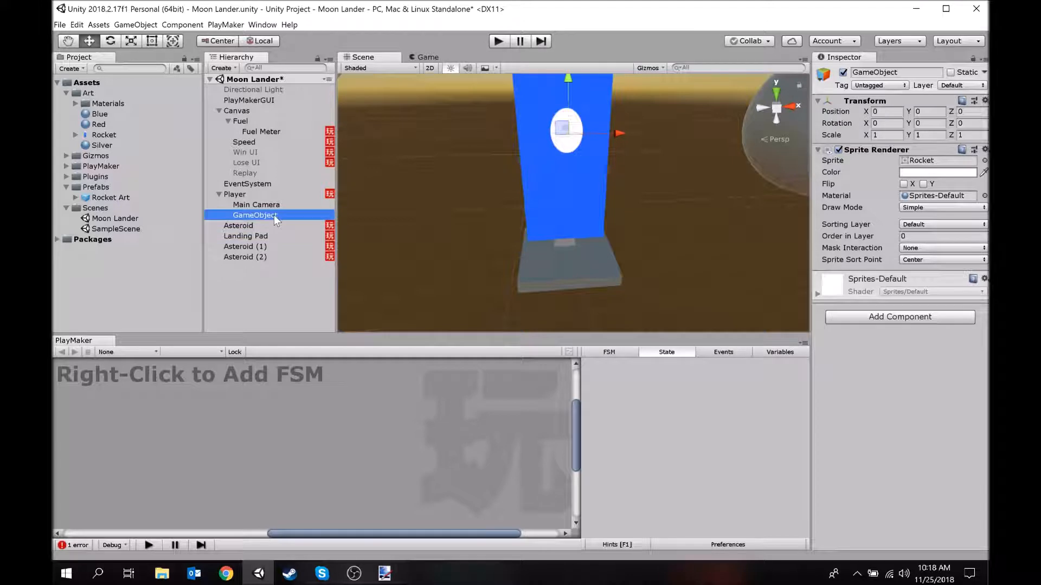
key("F2")
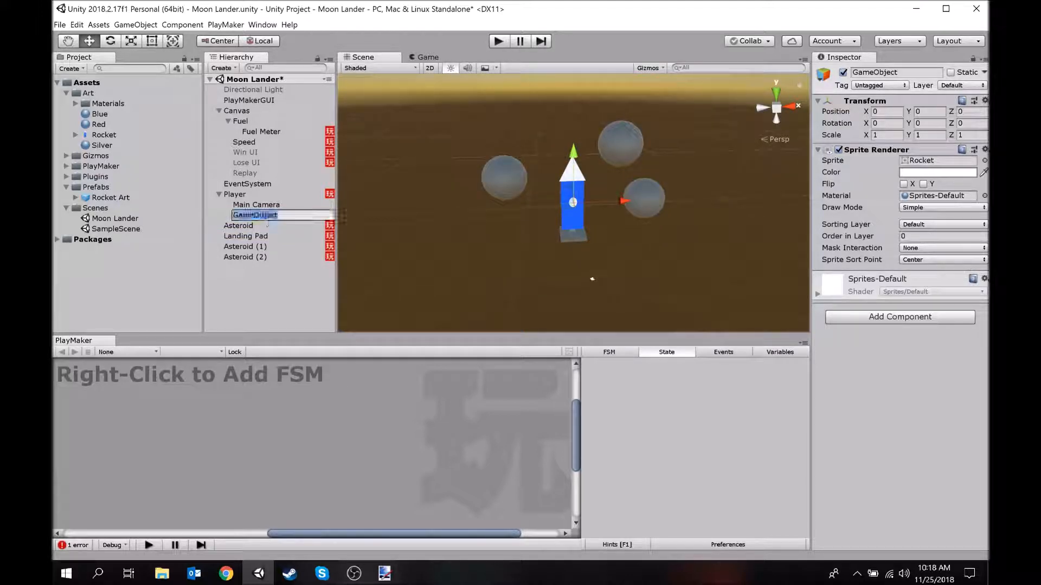
type("Rocker")
key("BackSpace")
type("t Art")
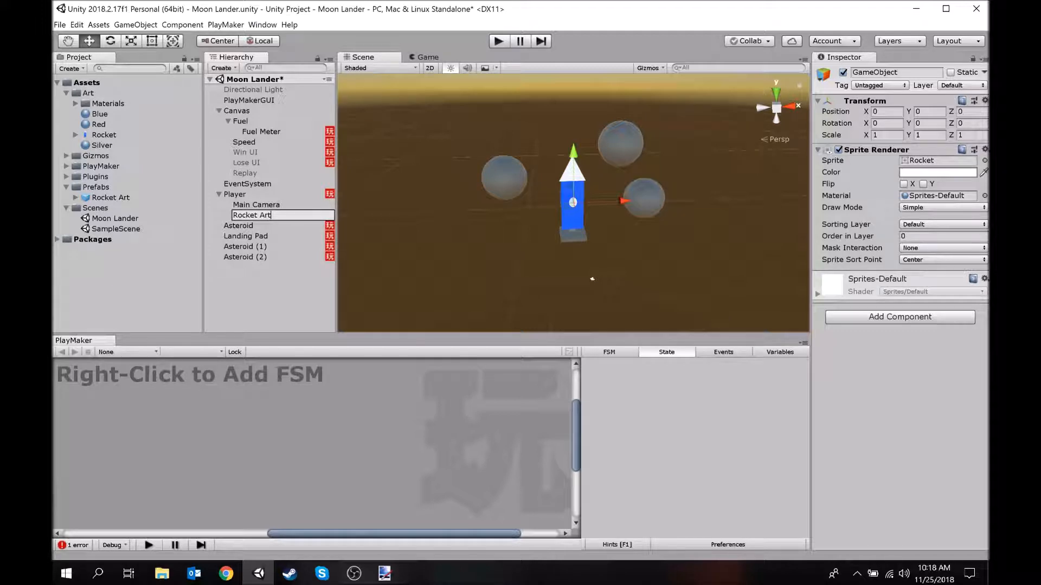
key("Return")
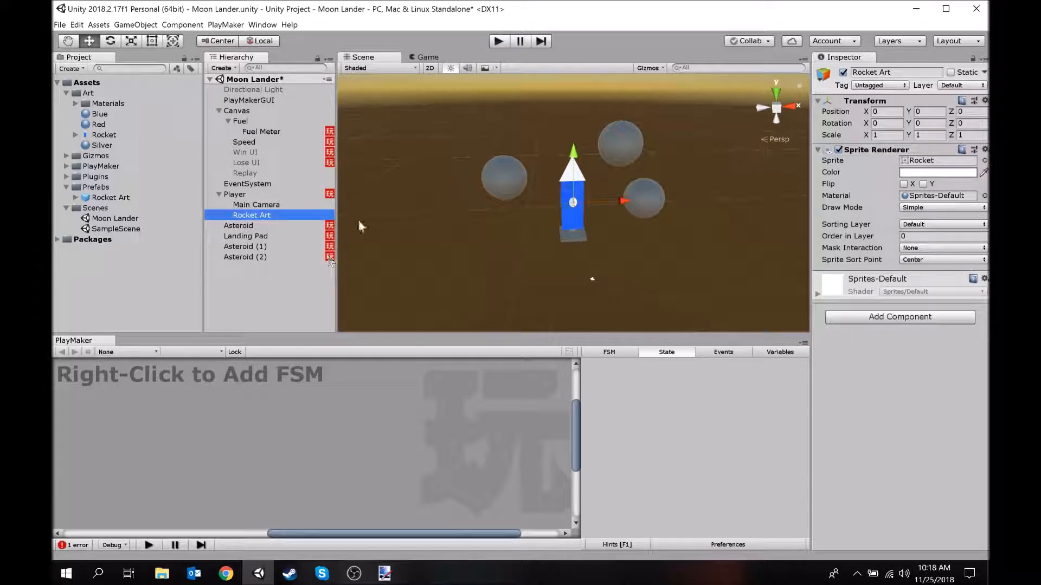
Scale the Rocket Art sprite down to 0.5 on the X, Y and Z axes.
left_click(132, 40)
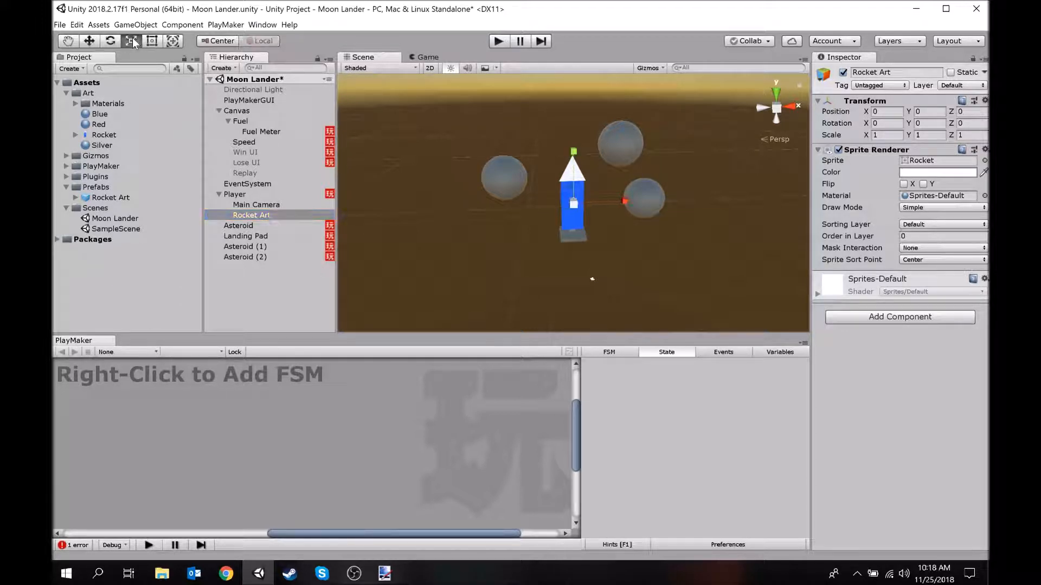
left_click_drag(576, 208, 551, 210)
left_click(887, 135)
type(".5")
key("Tab")
type(".5")
key("Tab")
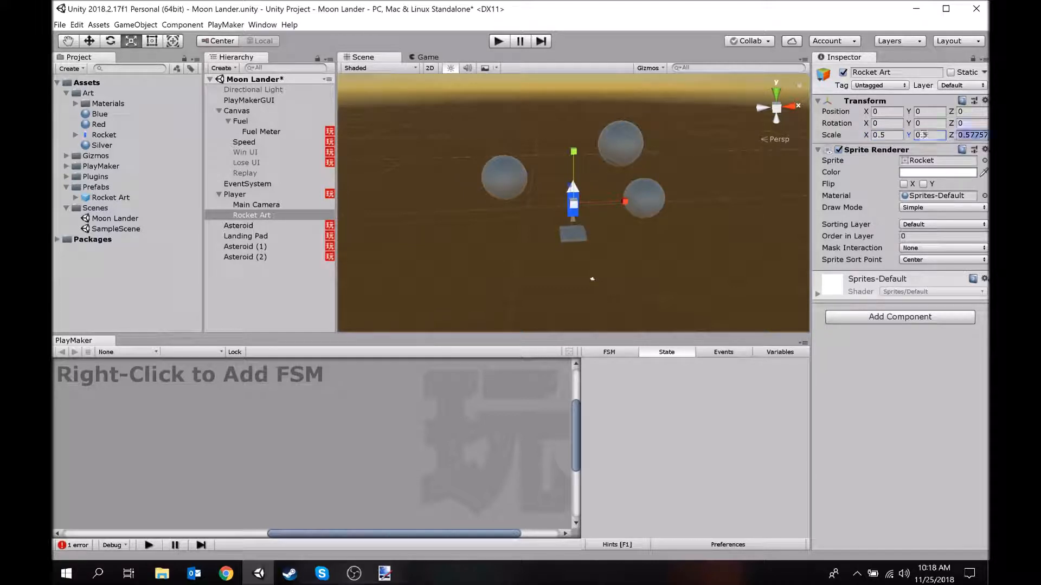
type(".5")
Examine the Player's box collider around the rocket sprite and review the Player's attached components.
left_click(243, 185)
left_click(258, 194)
left_click_drag(612, 191, 567, 174)
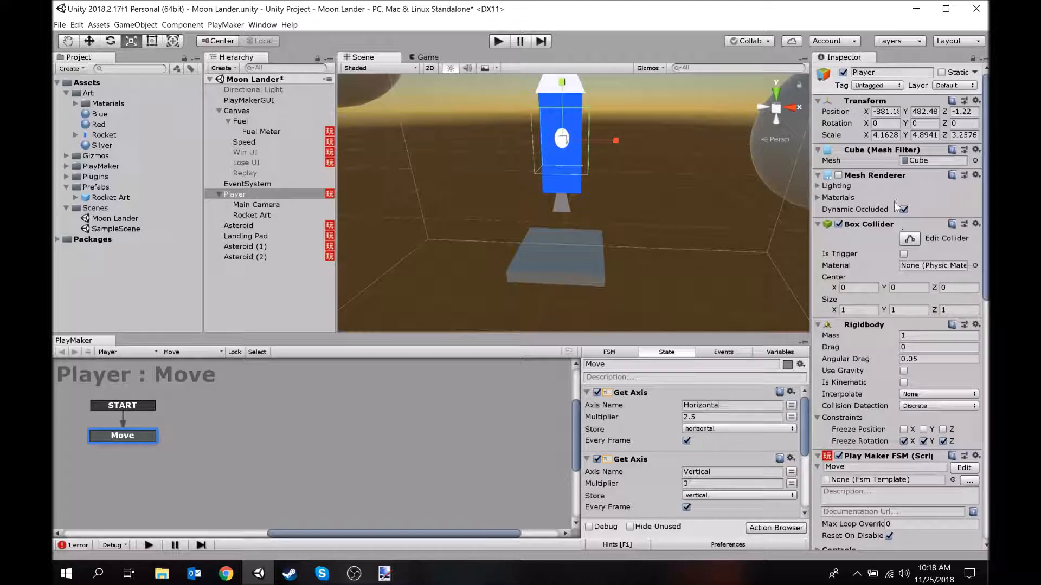
scroll(895, 203, "down", 3)
scroll(894, 201, "down", 5)
scroll(893, 201, "up", 4)
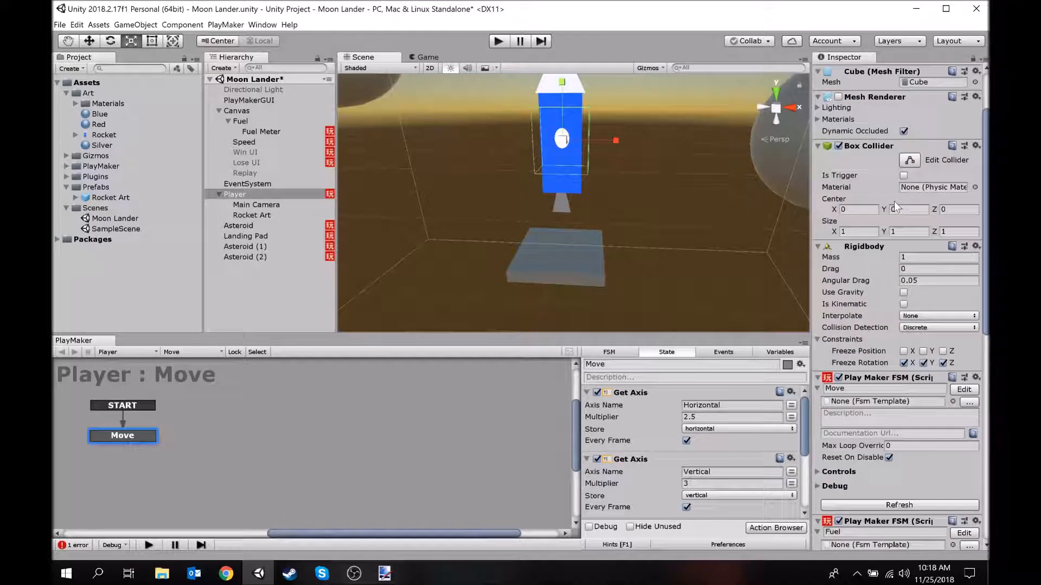
scroll(887, 210, "up", 5)
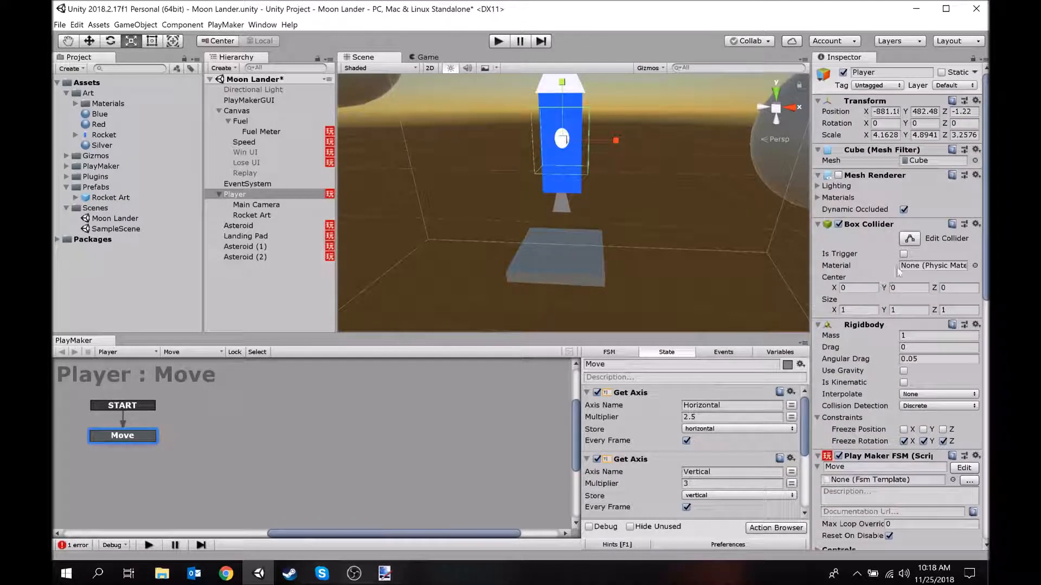
scroll(897, 267, "down", 12)
scroll(897, 267, "down", 8)
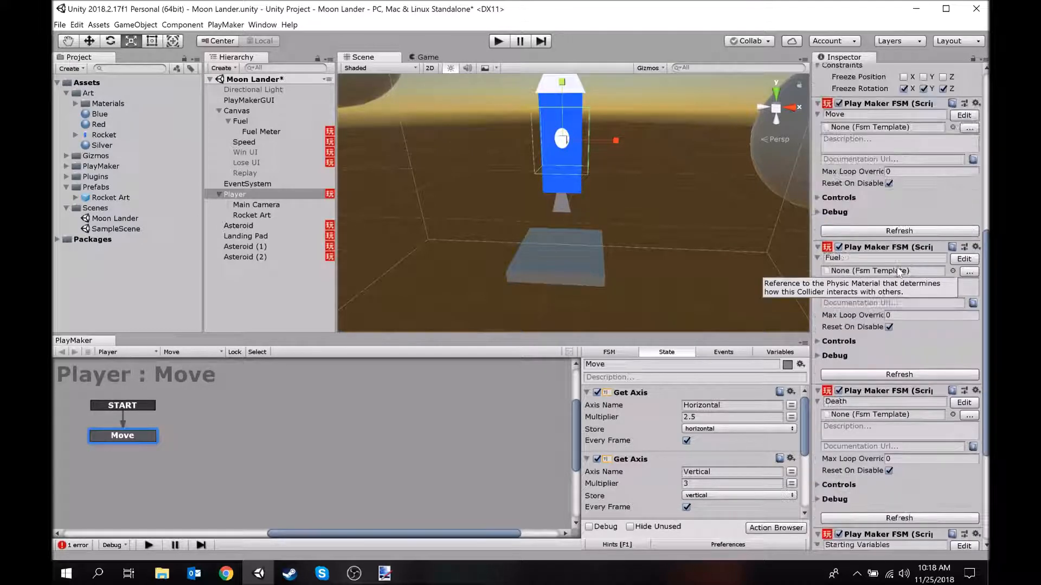
scroll(942, 307, "up", 6)
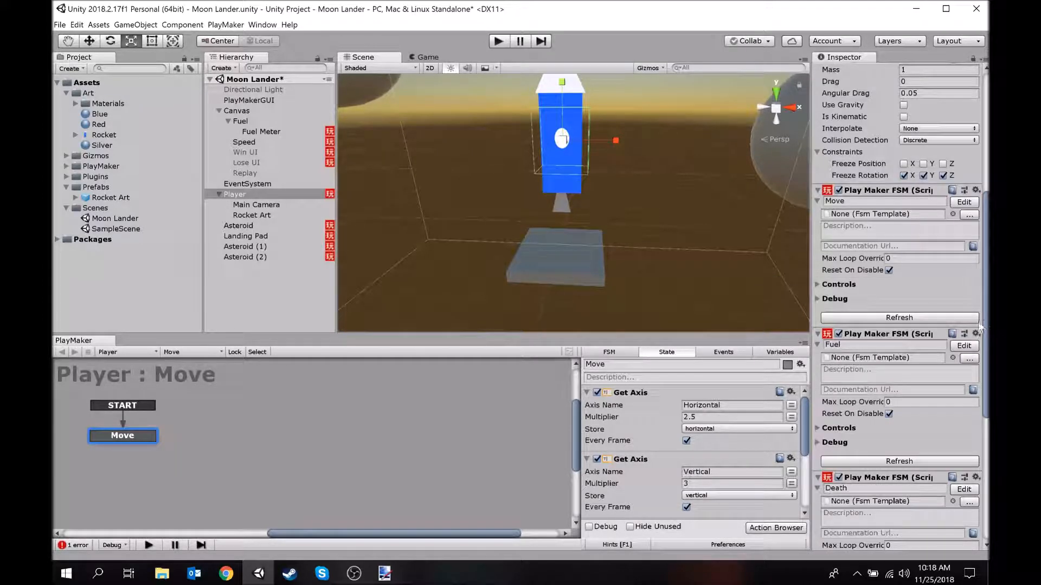
scroll(978, 321, "up", 10)
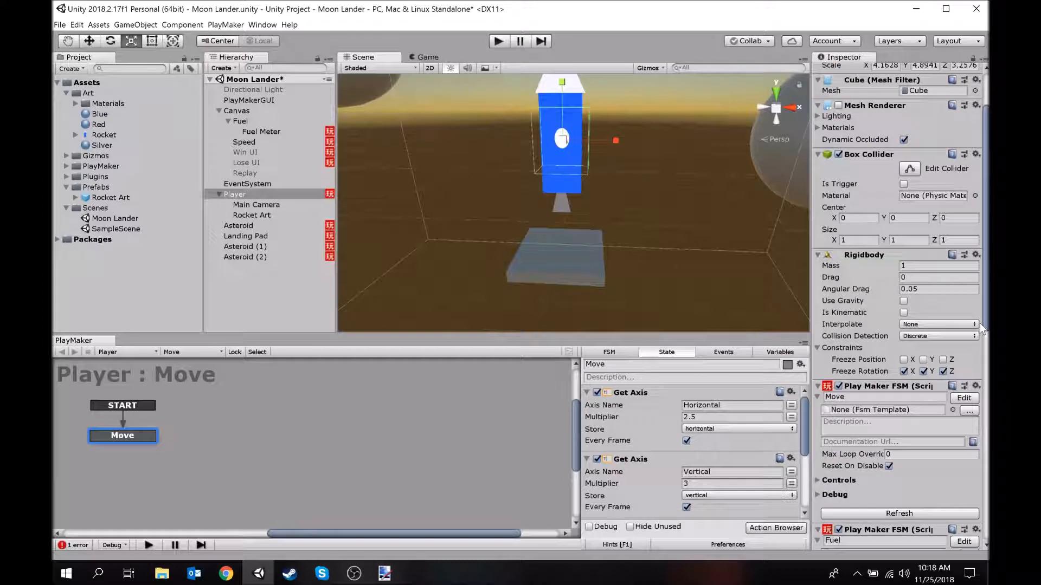
scroll(980, 323, "up", 4)
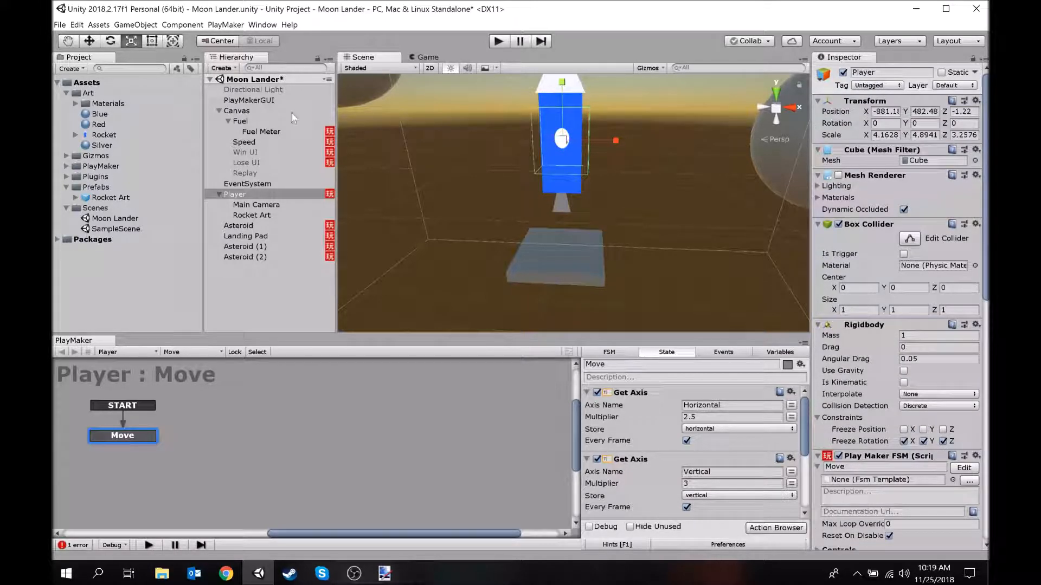
Shrink the Rocket Art sprite uniformly by eye and compare it with the Player's box collider.
left_click(251, 215)
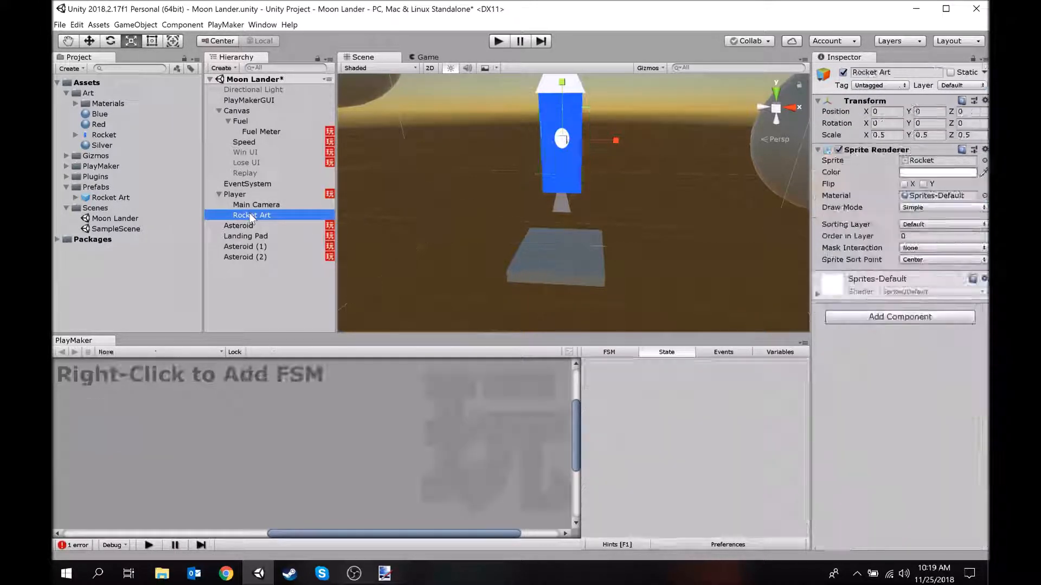
left_click_drag(563, 139, 545, 141)
left_click(252, 193)
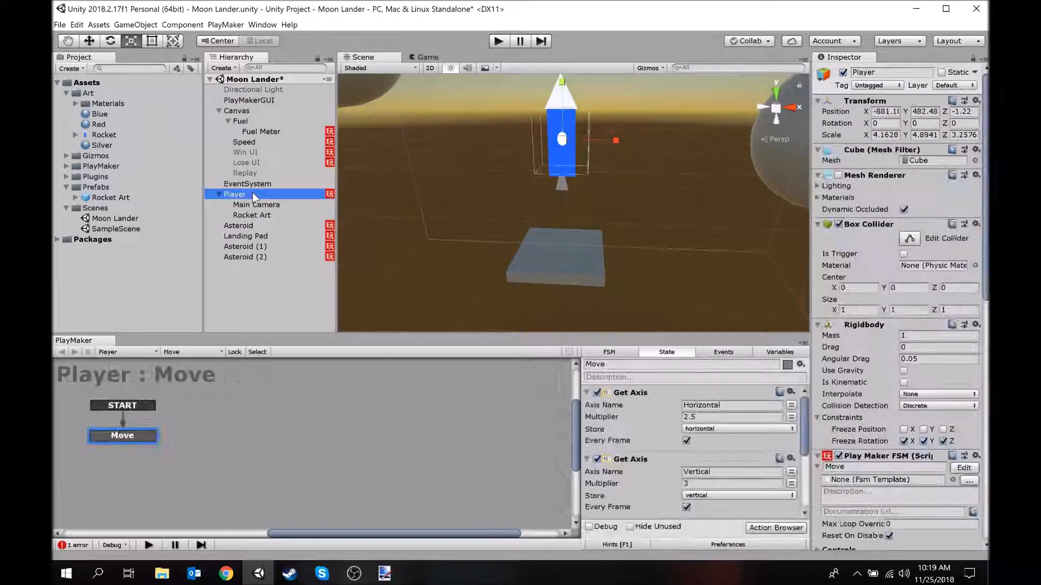
Set the Rocket Art sprite's scale to 0.2 on X, Y and Z and check its fit inside the Player's collider.
left_click(255, 214)
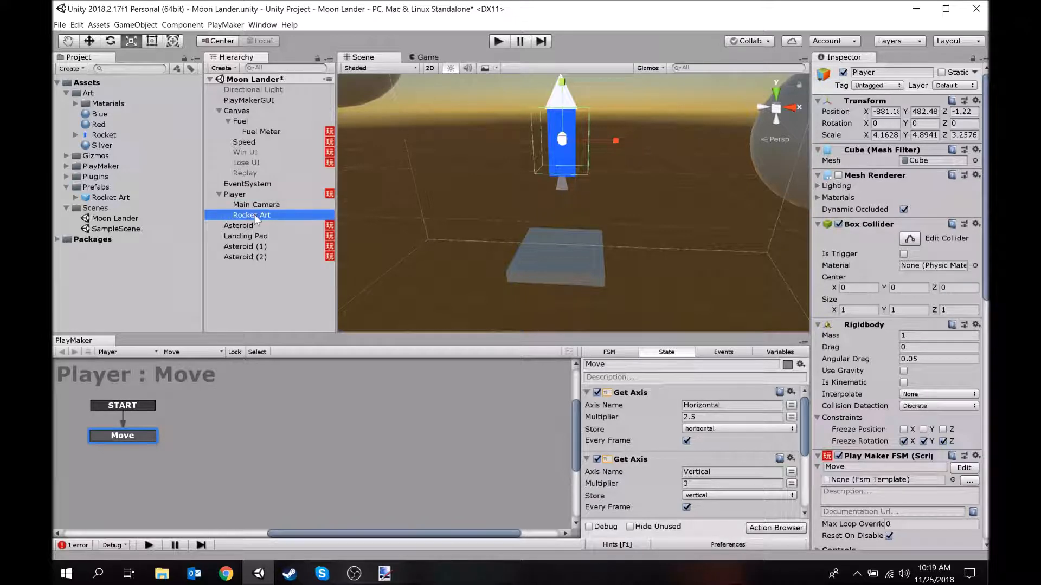
left_click(887, 135)
type(".2")
key("Tab")
type(".2")
key("Tab")
type(".2")
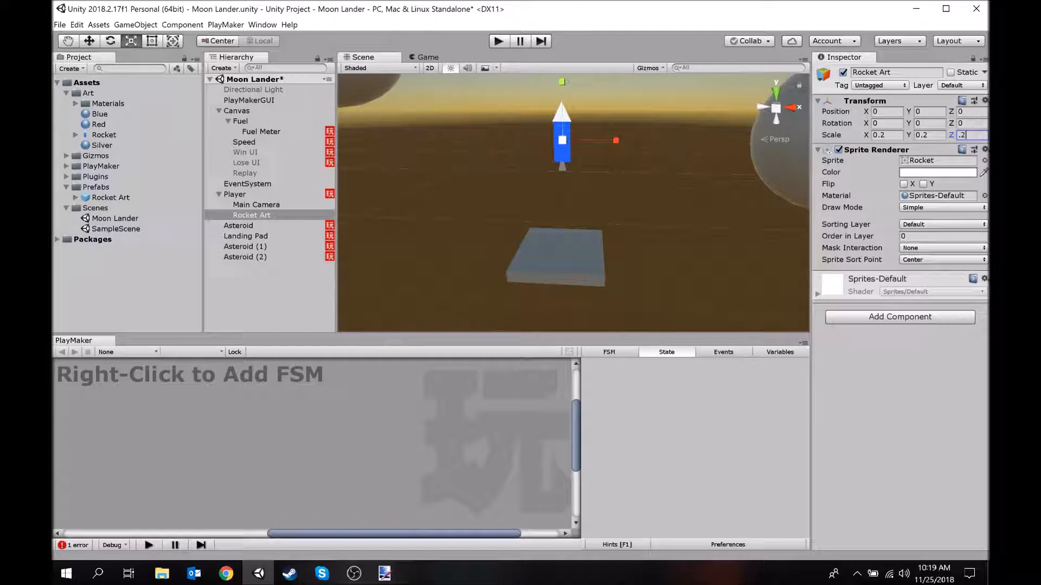
left_click(262, 195)
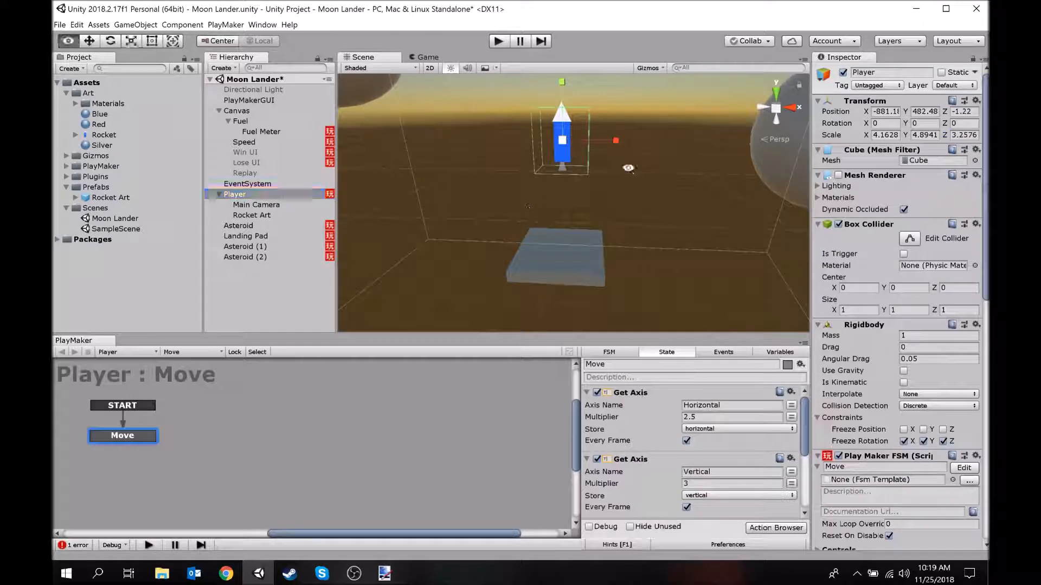
left_click_drag(607, 174, 635, 98)
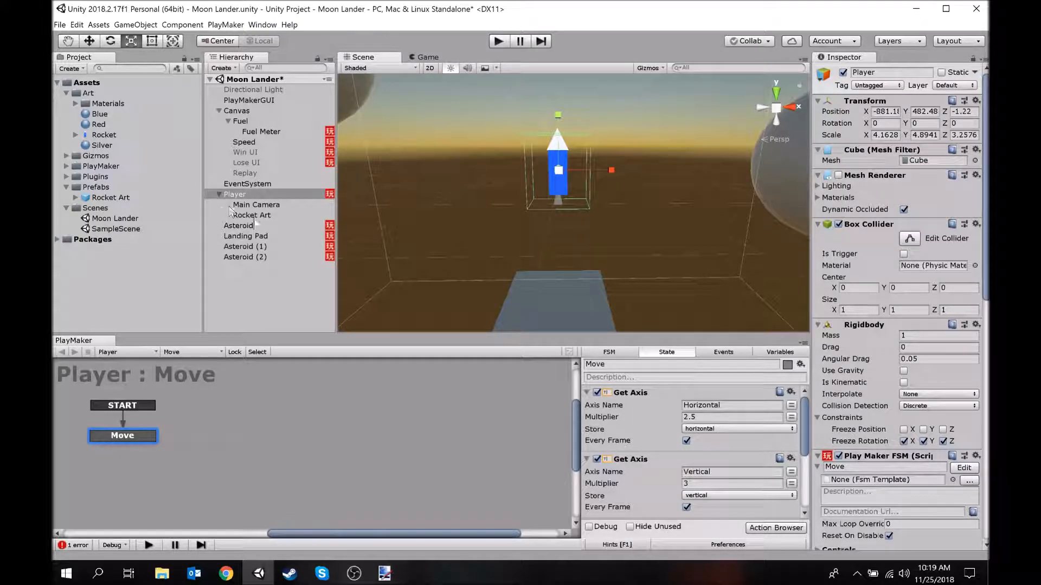
left_click(254, 218)
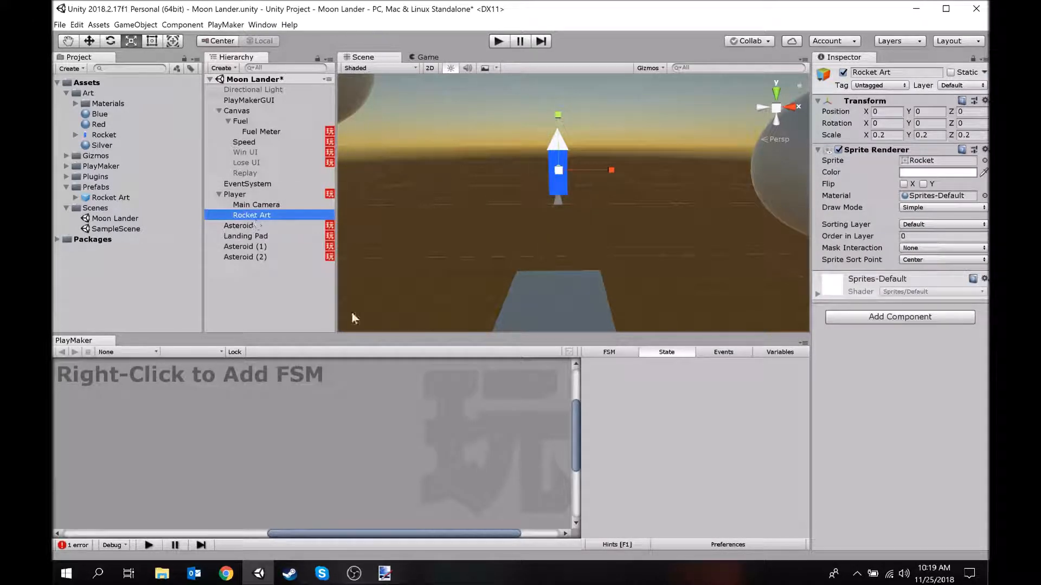